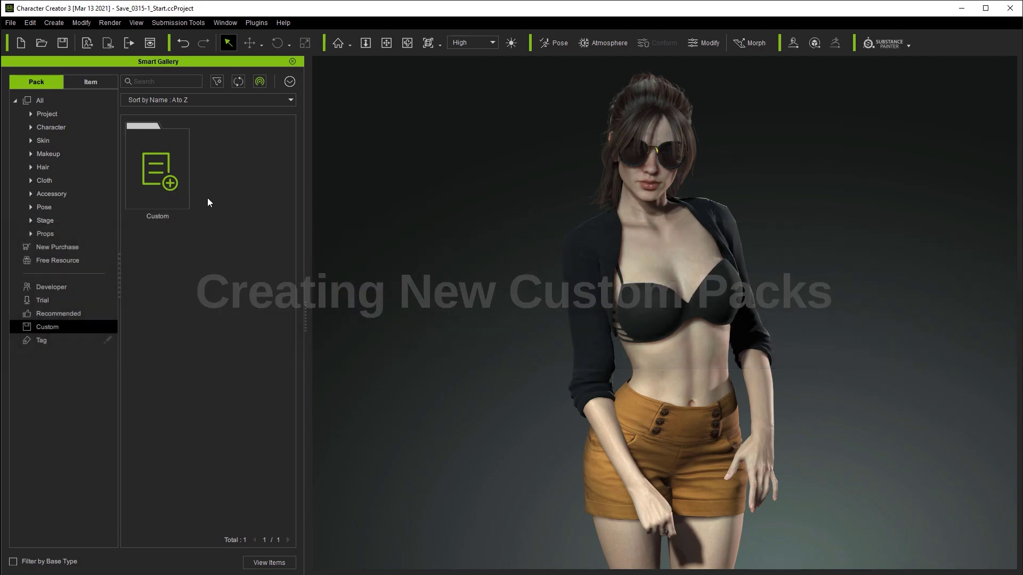
Step: Create a new custom pack named Fashion Girl in the Smart Gallery
{"action": "right_click", "coordinate": [222, 210]}
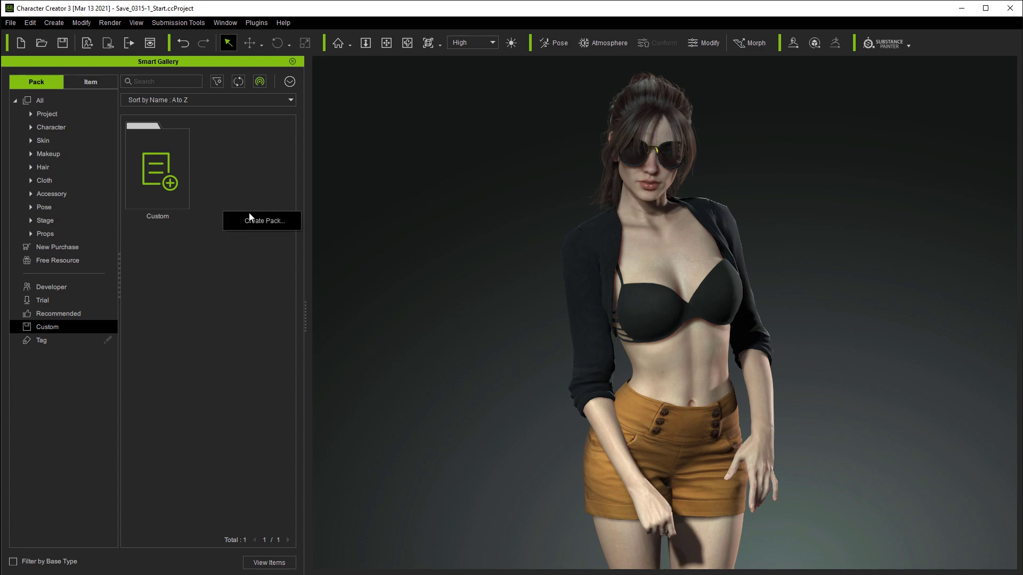
{"action": "left_click", "coordinate": [267, 227]}
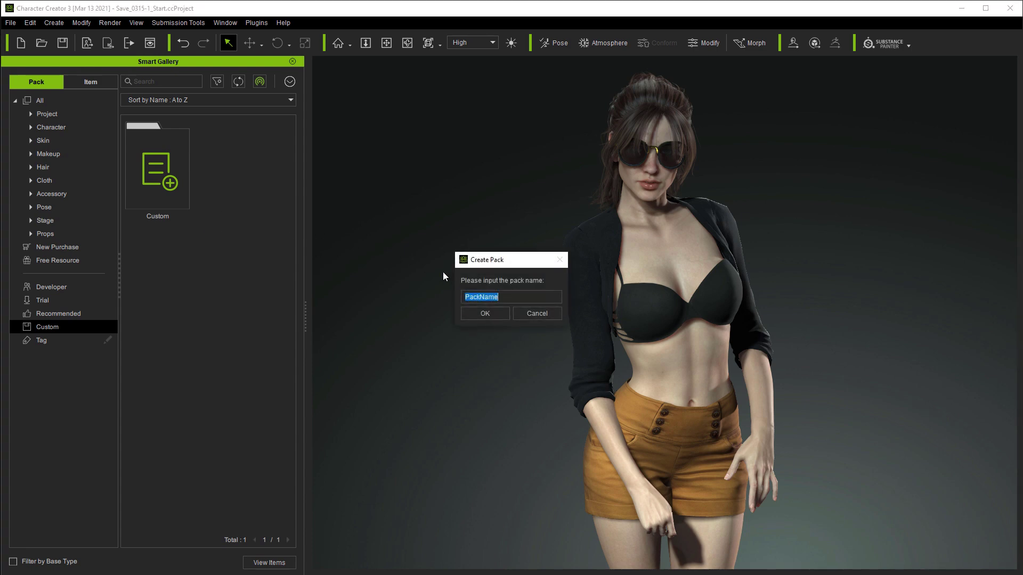
{"action": "type", "text": "Fashion Girl"}
{"action": "left_click", "coordinate": [484, 314]}
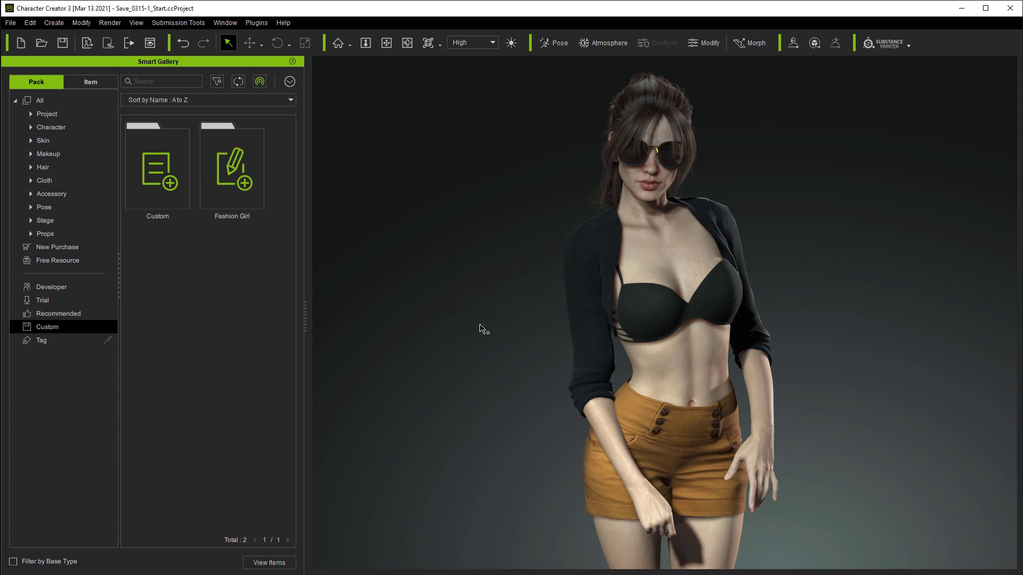
Step: Save the current character into the Fashion Girl pack as Fashion Girl.ccAvatar
{"action": "double_click", "coordinate": [243, 159]}
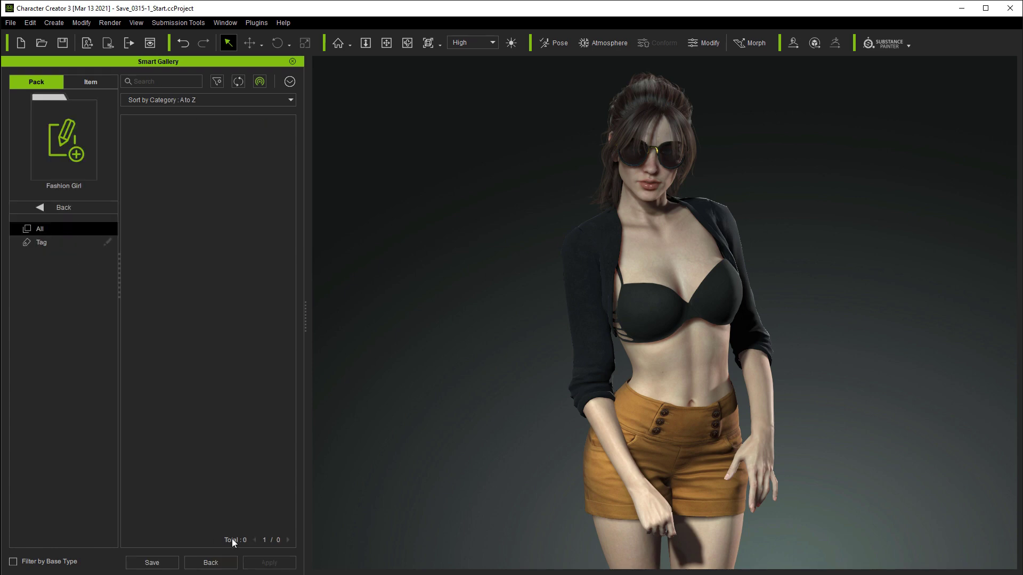
{"action": "left_click", "coordinate": [160, 562]}
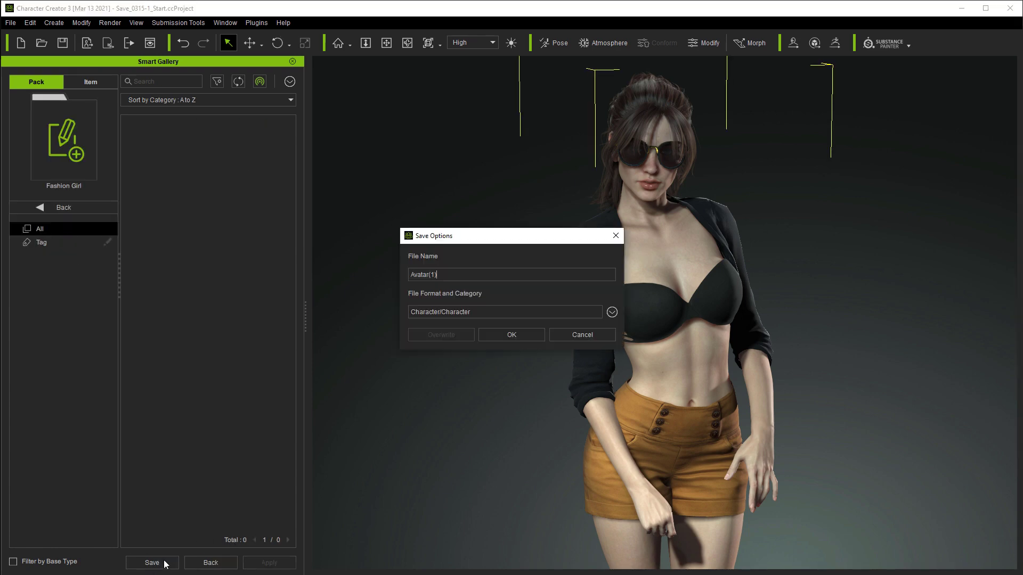
{"action": "double_click", "coordinate": [451, 275]}
{"action": "type", "text": "Fashion Girl"}
{"action": "left_click", "coordinate": [511, 335]}
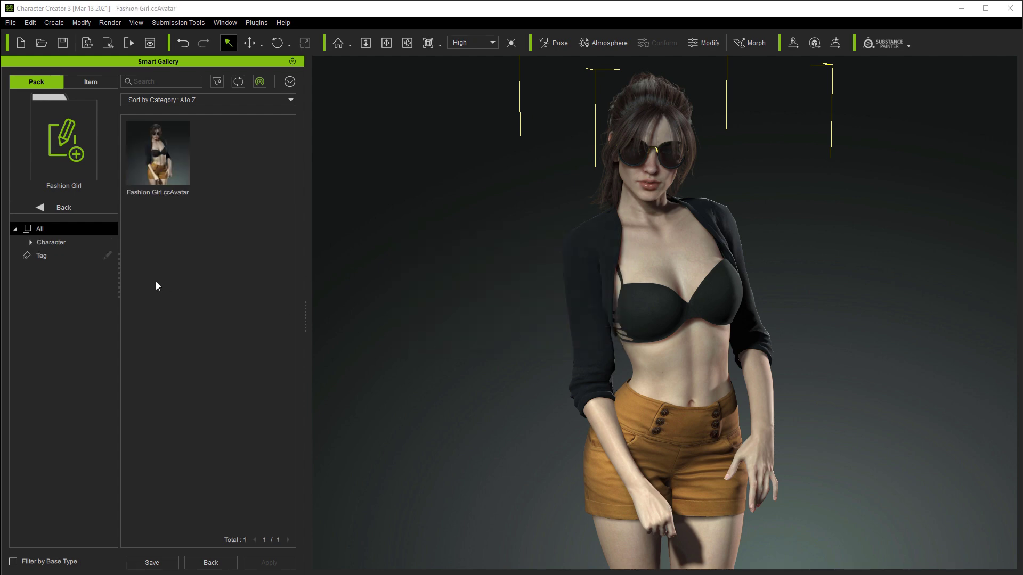
Step: Save the selected black bra as Underwear.ccCloth under the Cloth/Underwear category
{"action": "left_click", "coordinate": [655, 326]}
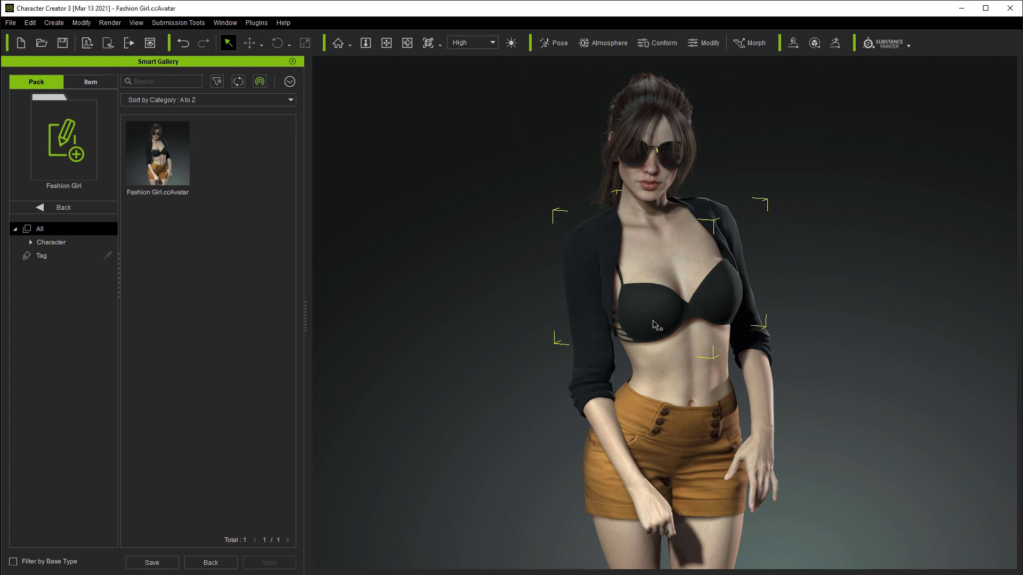
{"action": "left_click", "coordinate": [152, 563]}
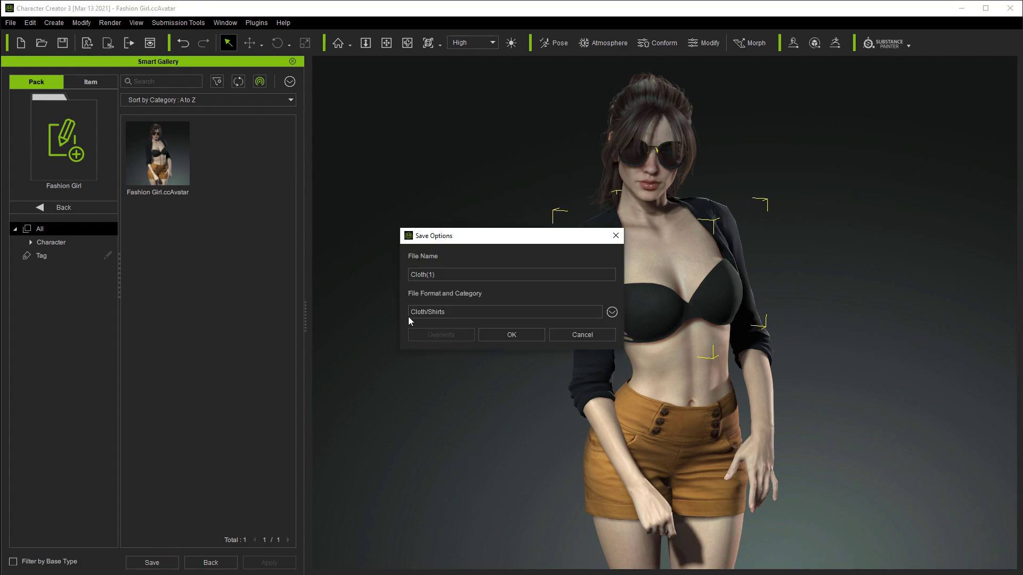
{"action": "left_click", "coordinate": [611, 313]}
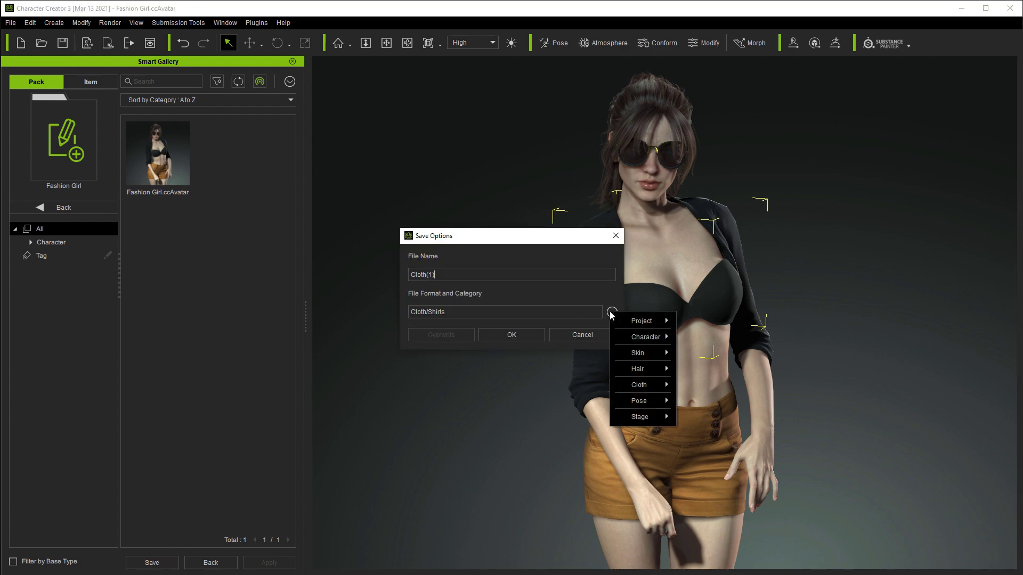
{"action": "mouse_move", "coordinate": [632, 340]}
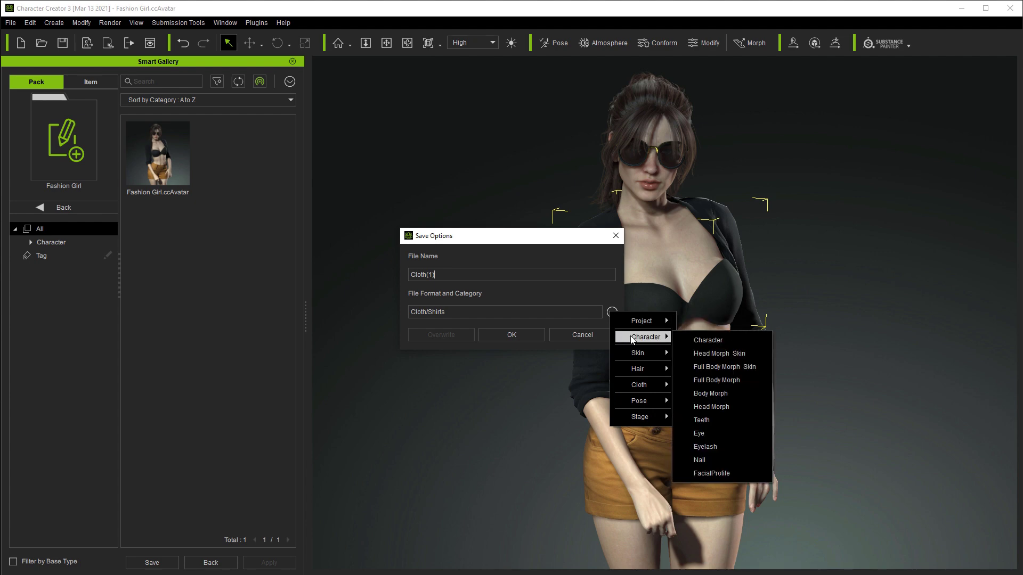
{"action": "mouse_move", "coordinate": [637, 375]}
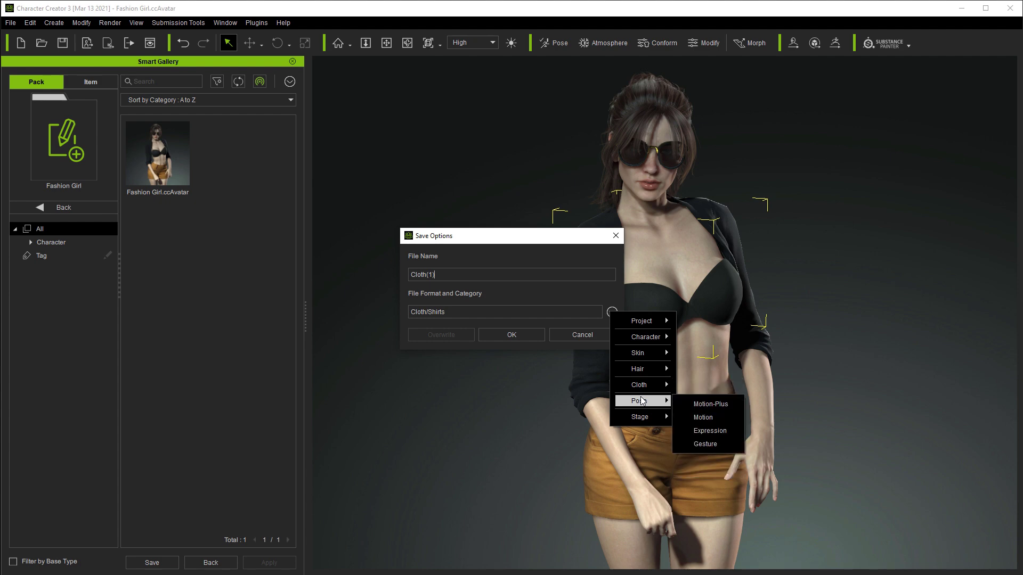
{"action": "mouse_move", "coordinate": [649, 420]}
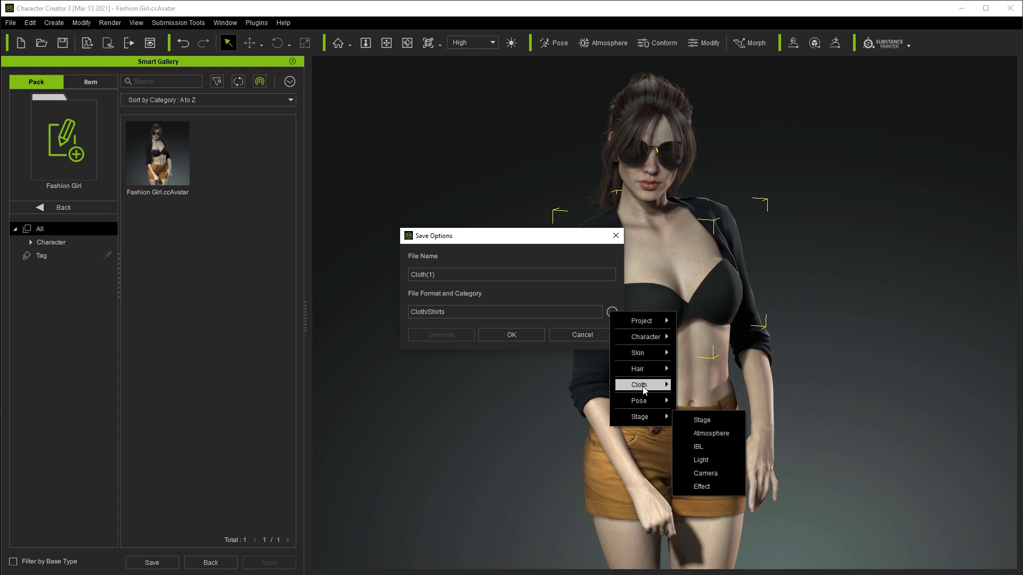
{"action": "left_click", "coordinate": [673, 385]}
{"action": "key", "text": "ctrl+a"}
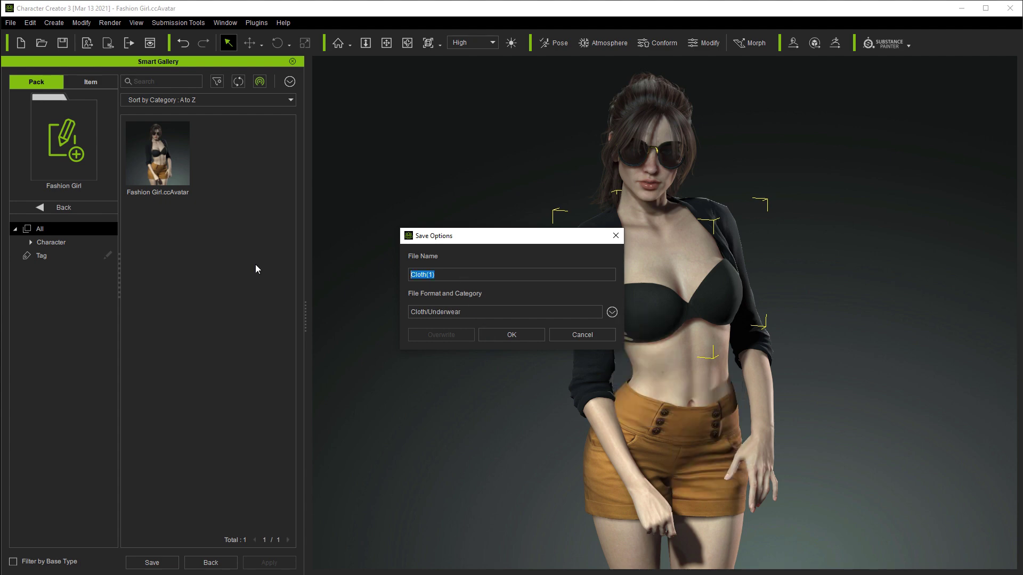
{"action": "type", "text": "Underwear"}
{"action": "left_click", "coordinate": [512, 335]}
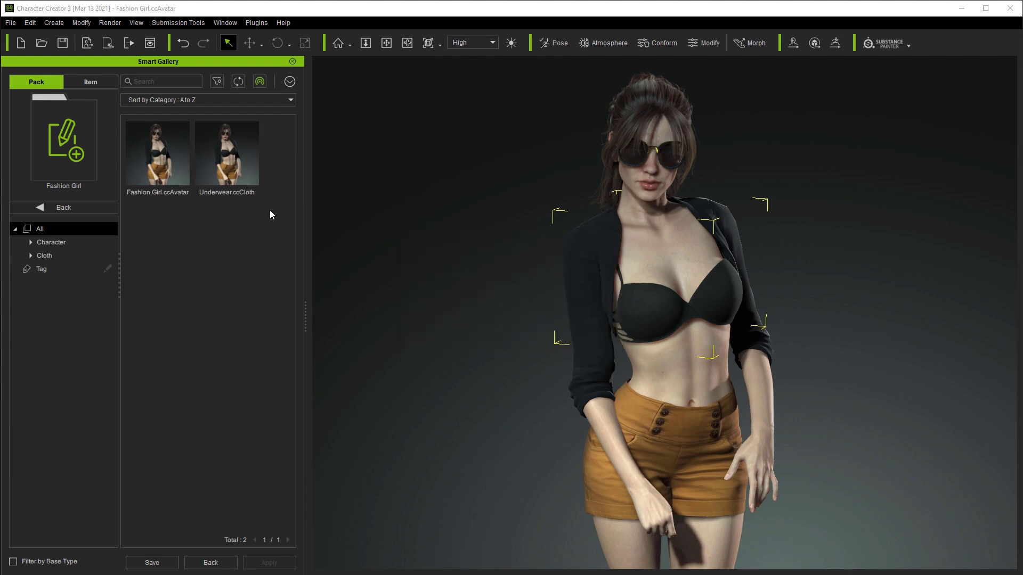
Step: Zoom in on the torso and capture it as Underwear.ccCloth's thumbnail
{"action": "middle_click_drag", "start_coordinate": [716, 389], "coordinate": [693, 394]}
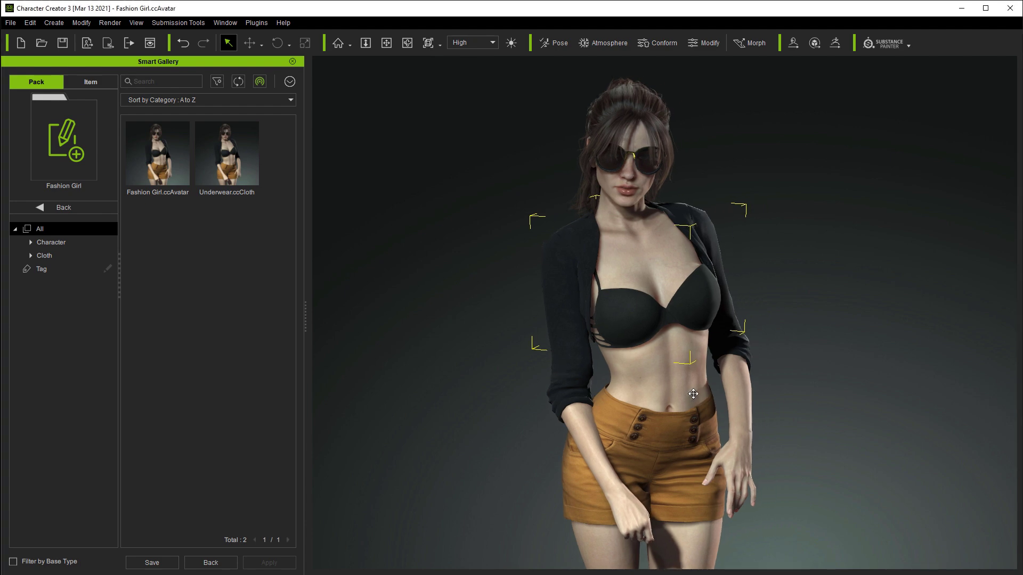
{"action": "scroll", "coordinate": [758, 365], "scroll_direction": "up", "scroll_amount": 5}
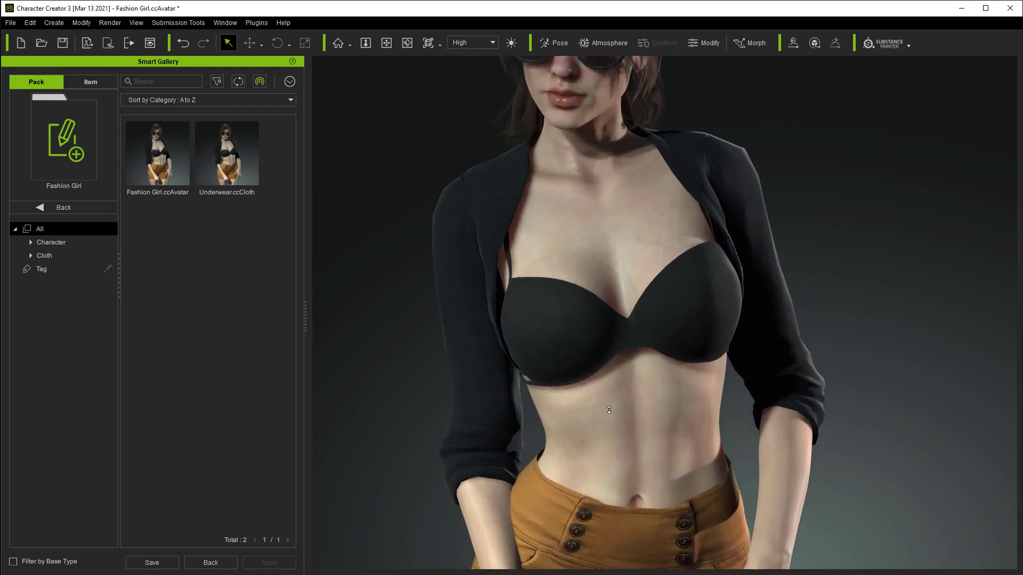
{"action": "scroll", "coordinate": [609, 410], "scroll_direction": "up", "scroll_amount": 3}
{"action": "right_click", "coordinate": [215, 185]}
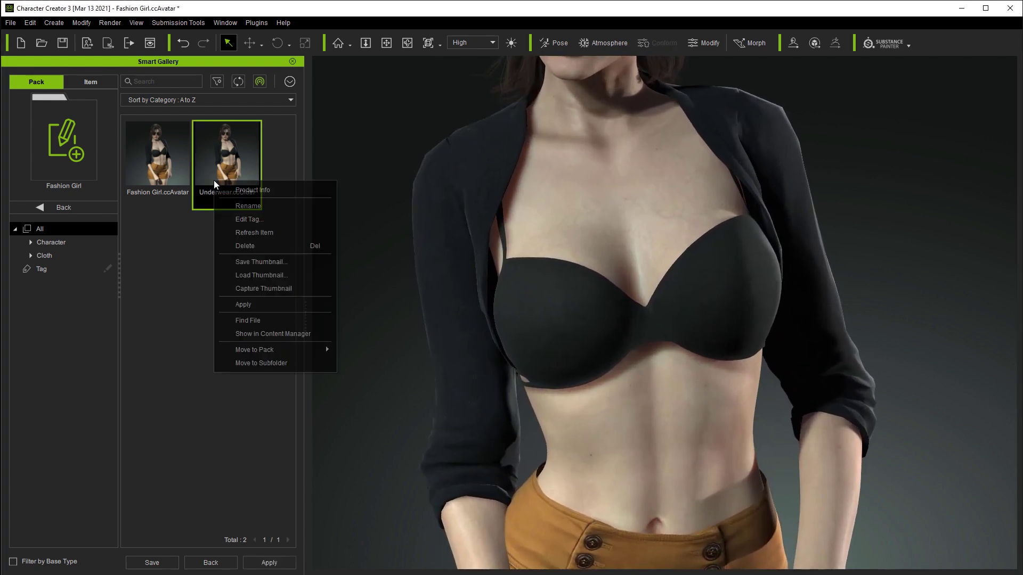
{"action": "left_click", "coordinate": [303, 289]}
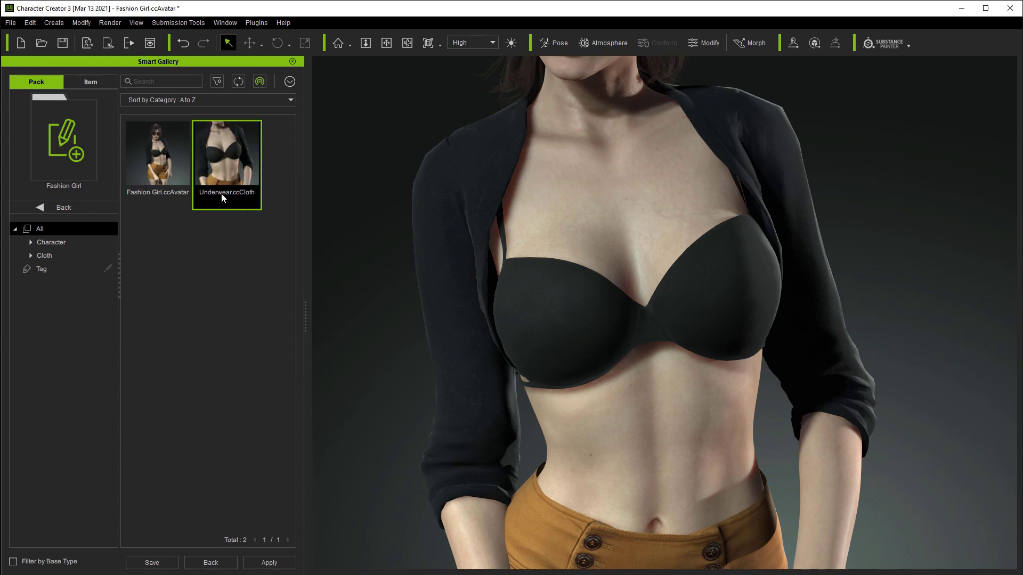
{"action": "scroll", "coordinate": [373, 223], "scroll_direction": "down", "scroll_amount": 3}
{"action": "right_click", "coordinate": [251, 172]}
{"action": "left_click", "coordinate": [298, 281]}
{"action": "scroll", "coordinate": [394, 318], "scroll_direction": "down", "scroll_amount": 5}
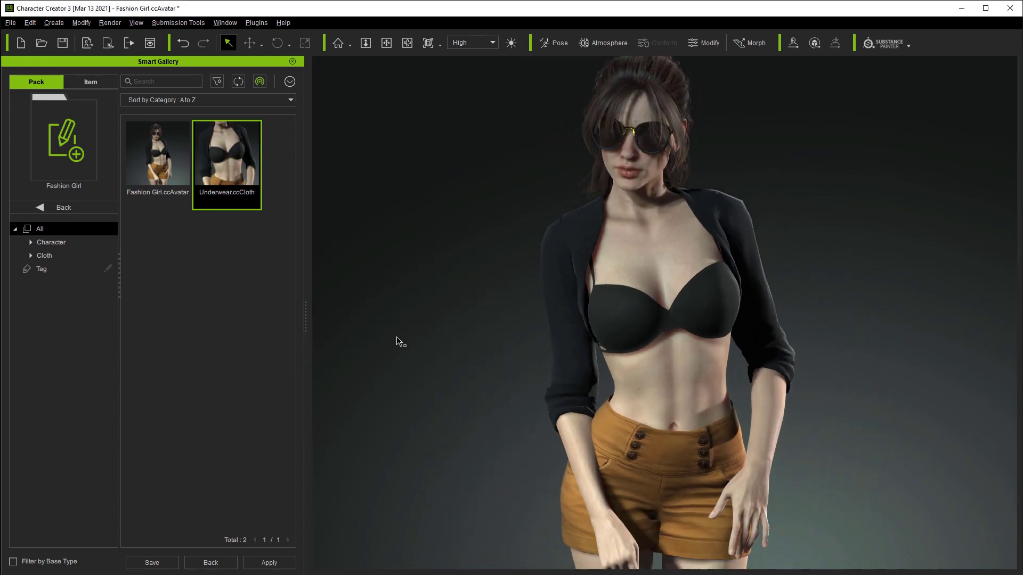
Step: Save the black jacket into the pack as Cloth(1).ccCloth
{"action": "scroll", "coordinate": [437, 301], "scroll_direction": "up", "scroll_amount": 5}
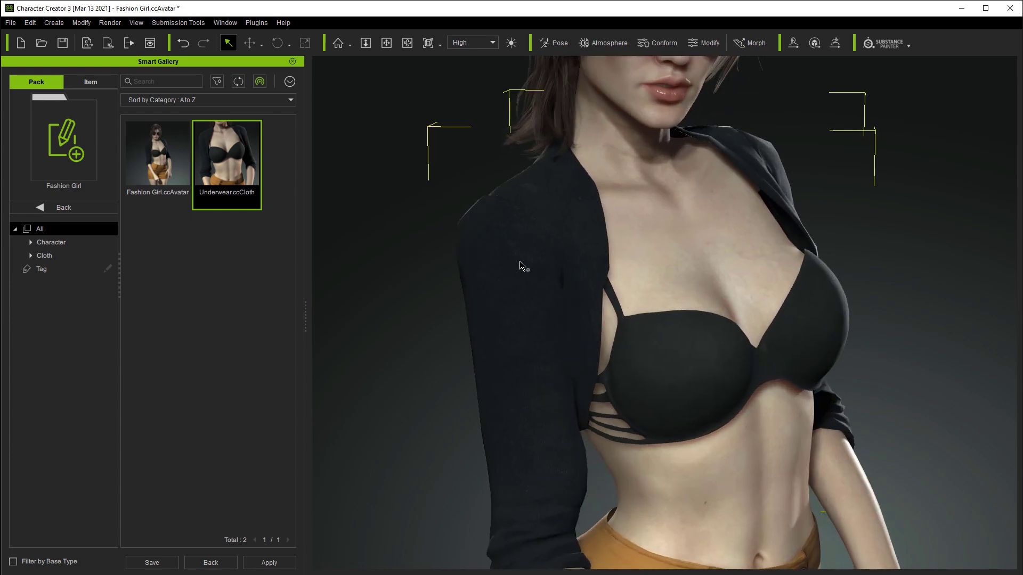
{"action": "left_click", "coordinate": [153, 563]}
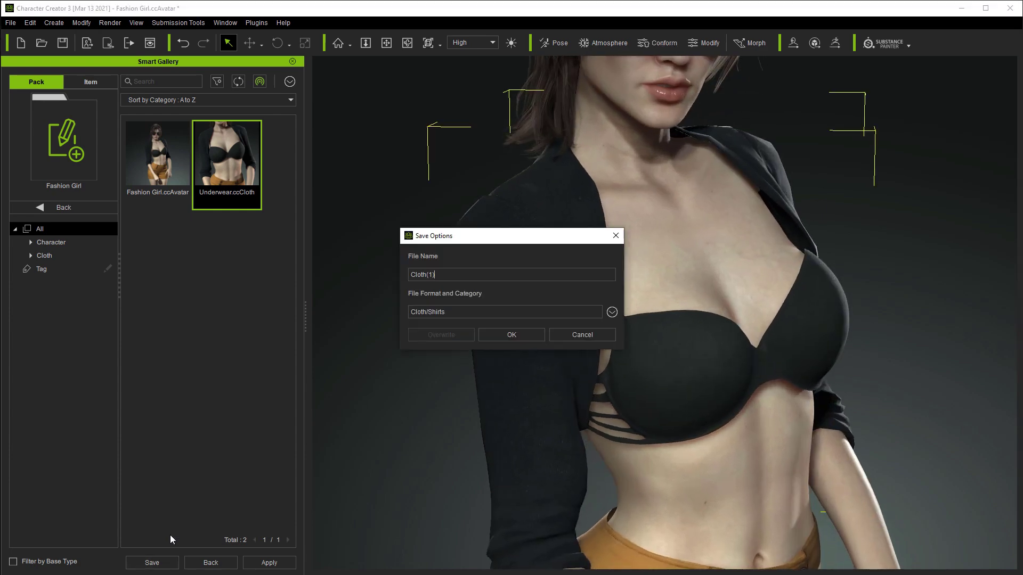
{"action": "left_click", "coordinate": [494, 331]}
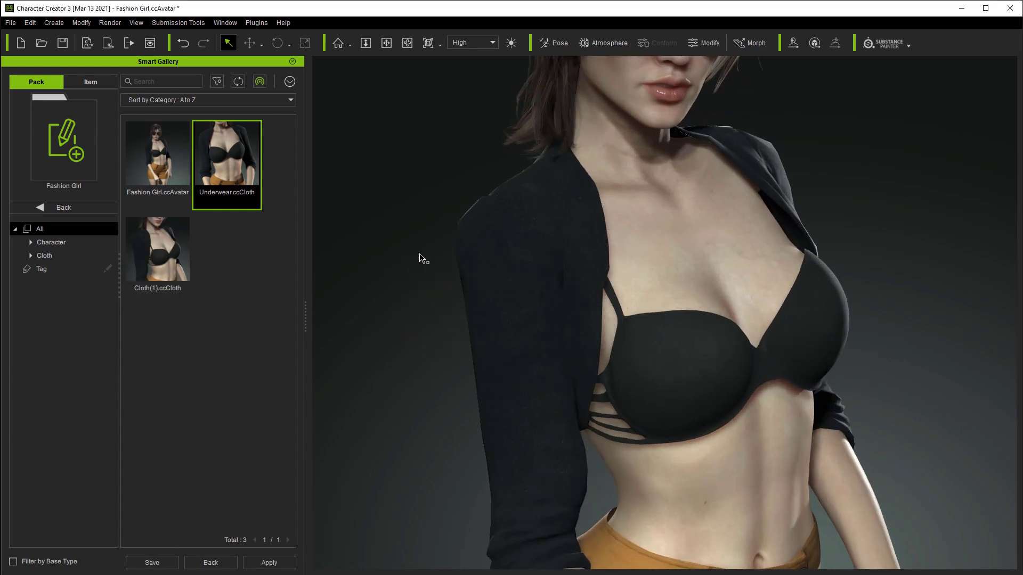
{"action": "scroll", "coordinate": [422, 257], "scroll_direction": "down", "scroll_amount": 5}
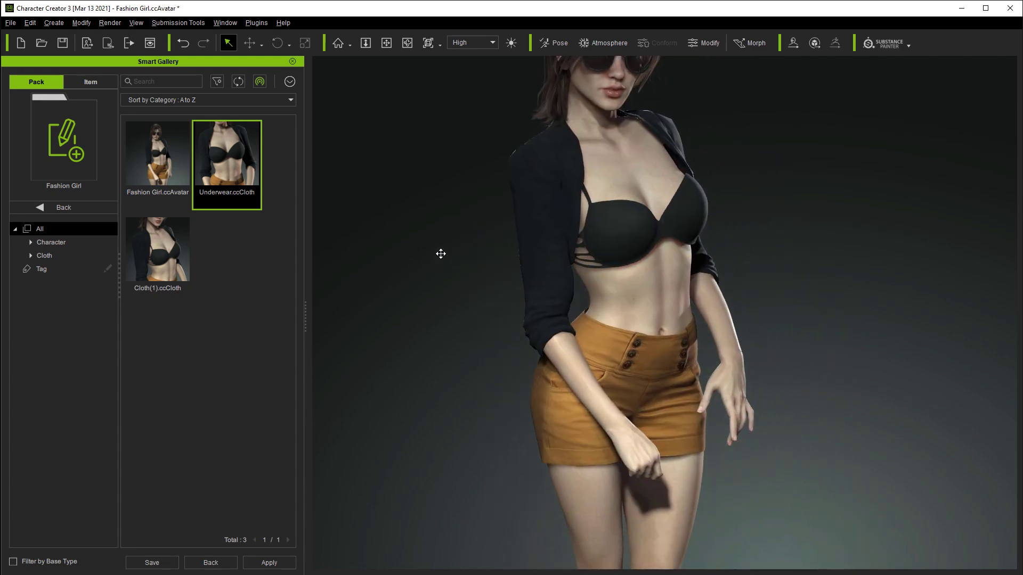
{"action": "scroll", "coordinate": [464, 358], "scroll_direction": "up", "scroll_amount": 5}
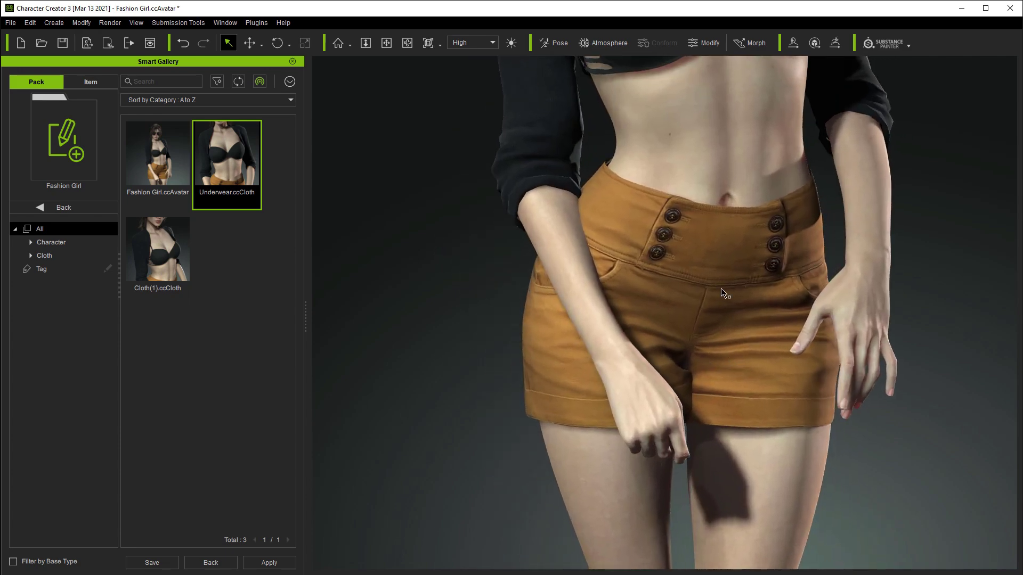
Step: Save the orange shorts into the pack as Cloth.ccCloth
{"action": "left_click", "coordinate": [724, 293]}
{"action": "left_click", "coordinate": [161, 560]}
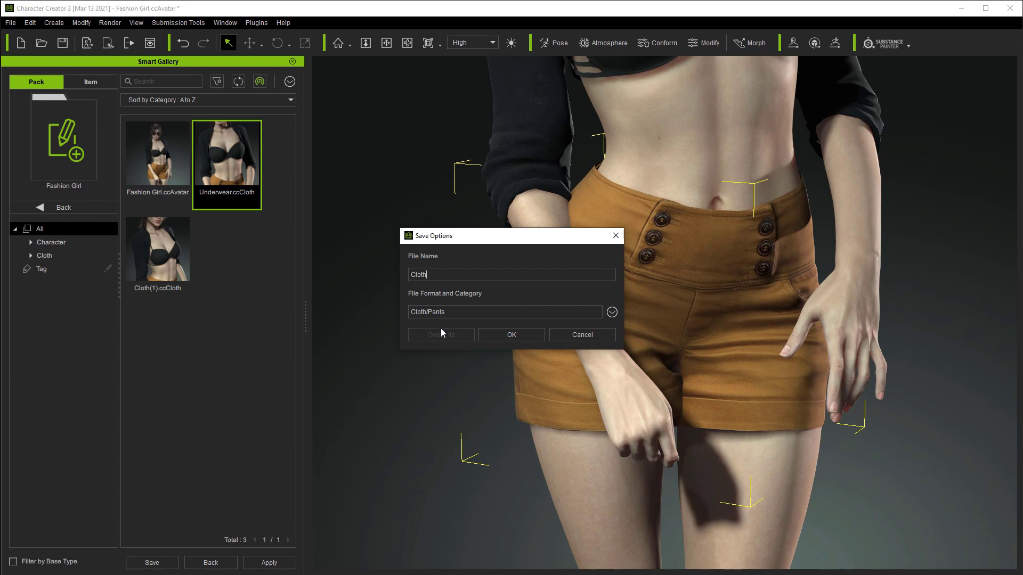
{"action": "left_click", "coordinate": [511, 335]}
{"action": "left_click", "coordinate": [364, 283]}
{"action": "scroll", "coordinate": [353, 273], "scroll_direction": "down", "scroll_amount": 5}
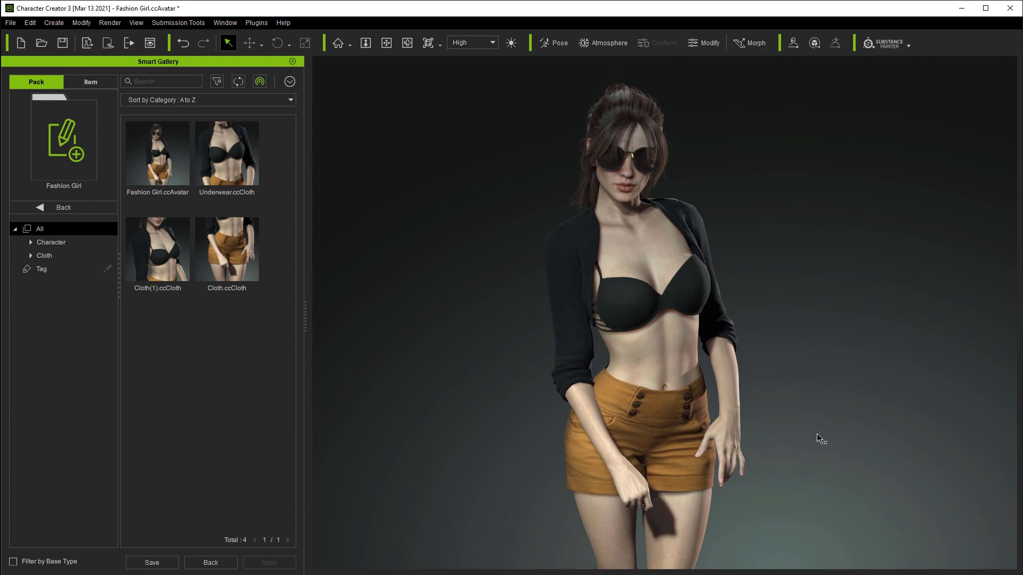
Step: Save the whole project into the pack as Fashion Girl project.ccProject
{"action": "left_click", "coordinate": [160, 562]}
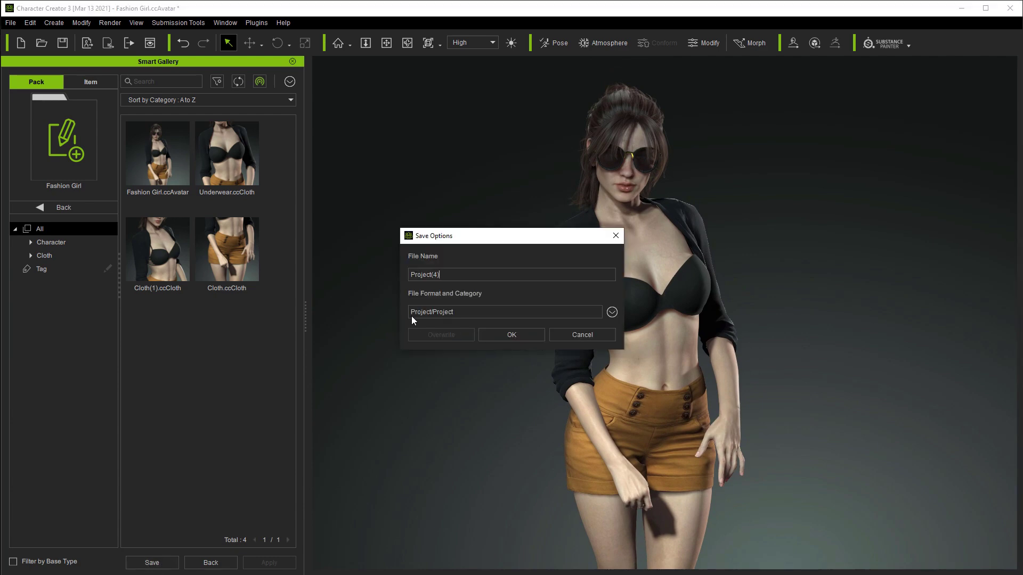
{"action": "left_click", "coordinate": [611, 312]}
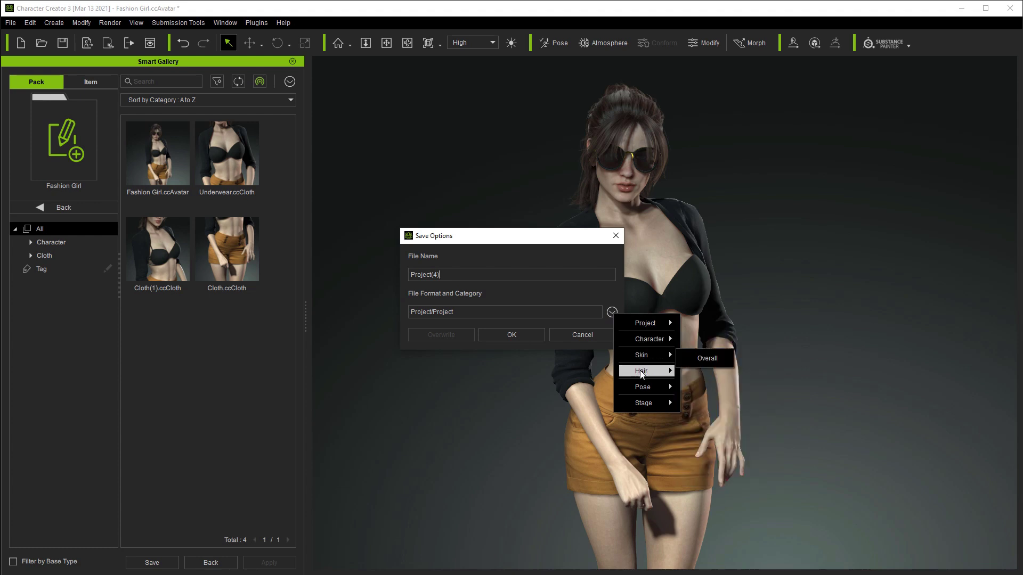
{"action": "mouse_move", "coordinate": [642, 391]}
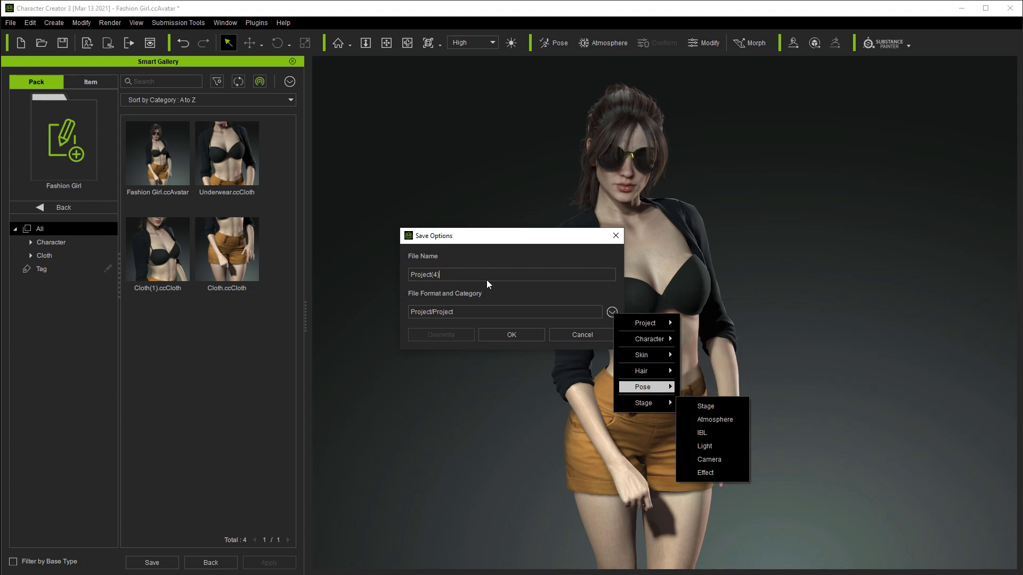
{"action": "key", "text": "Escape"}
{"action": "type", "text": "F"}
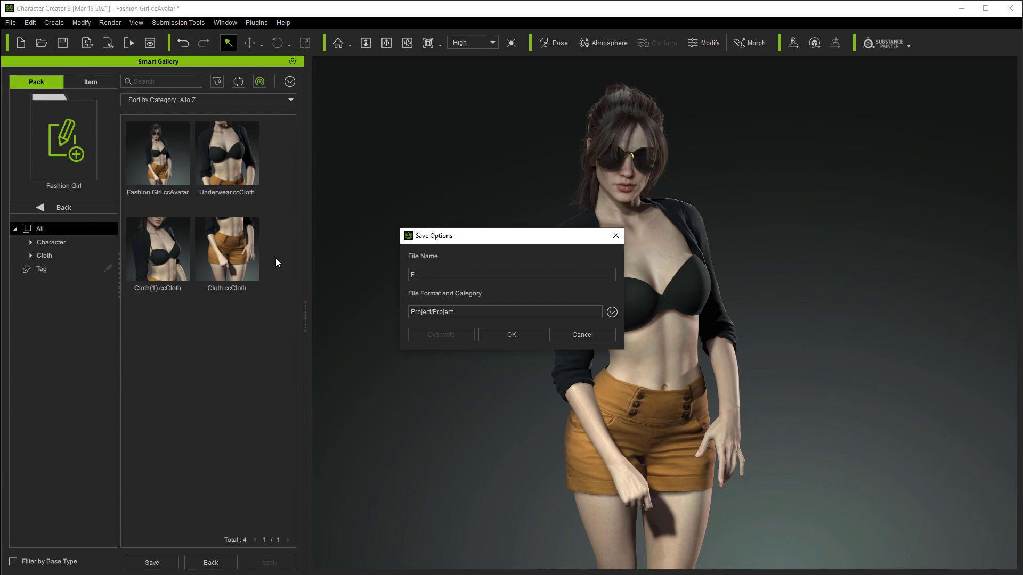
{"action": "type", "text": "ashion Girl project"}
{"action": "left_click", "coordinate": [512, 335]}
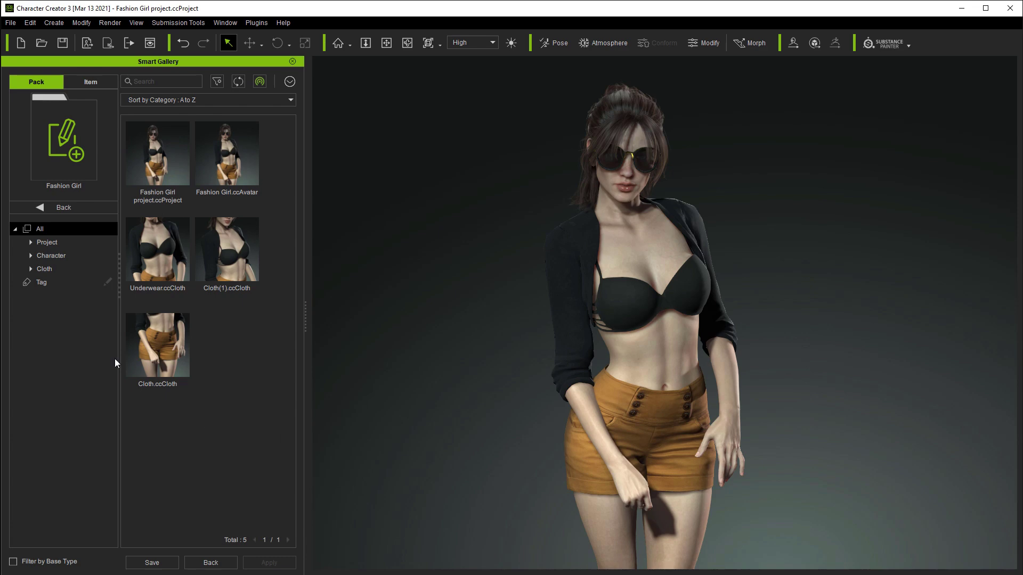
Step: Expand Project, Character and Cloth, review Underwear, Pants, Shirts and Project, then show All
{"action": "left_click", "coordinate": [46, 243]}
{"action": "left_click", "coordinate": [53, 269]}
{"action": "left_click", "coordinate": [56, 295]}
{"action": "left_click", "coordinate": [60, 309]}
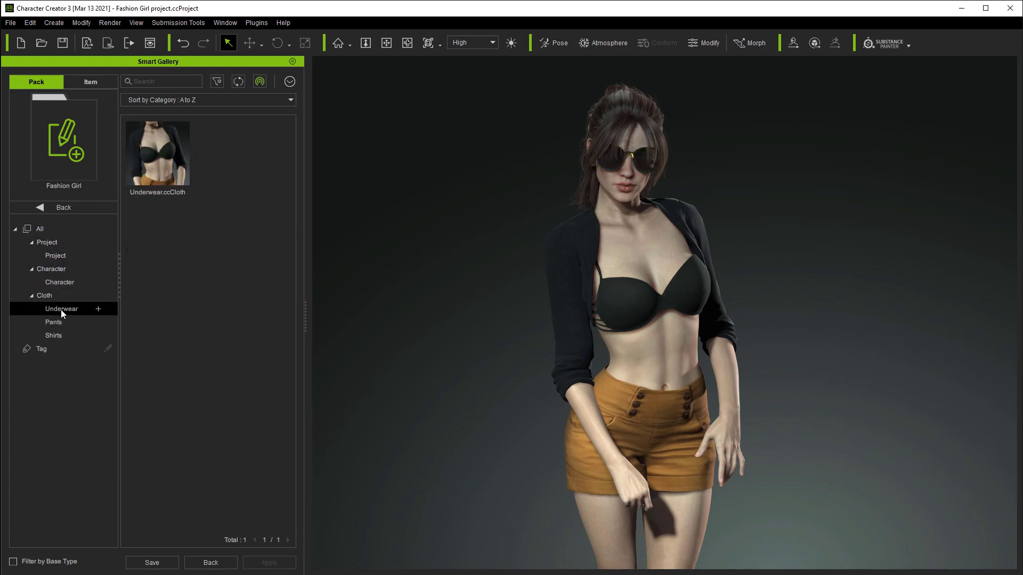
{"action": "left_click", "coordinate": [57, 322]}
{"action": "left_click", "coordinate": [63, 336]}
{"action": "left_click", "coordinate": [93, 242]}
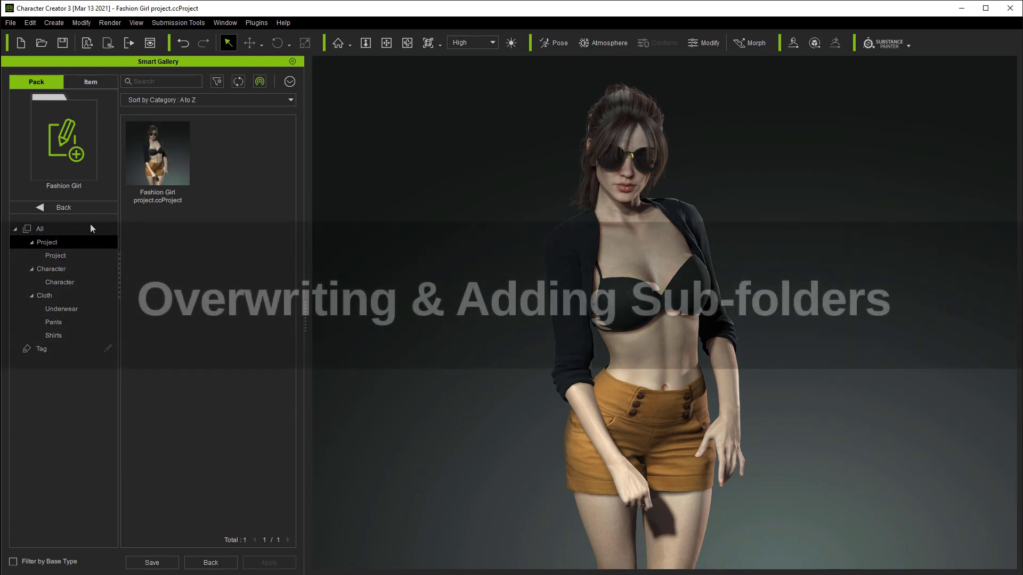
{"action": "left_click", "coordinate": [91, 228]}
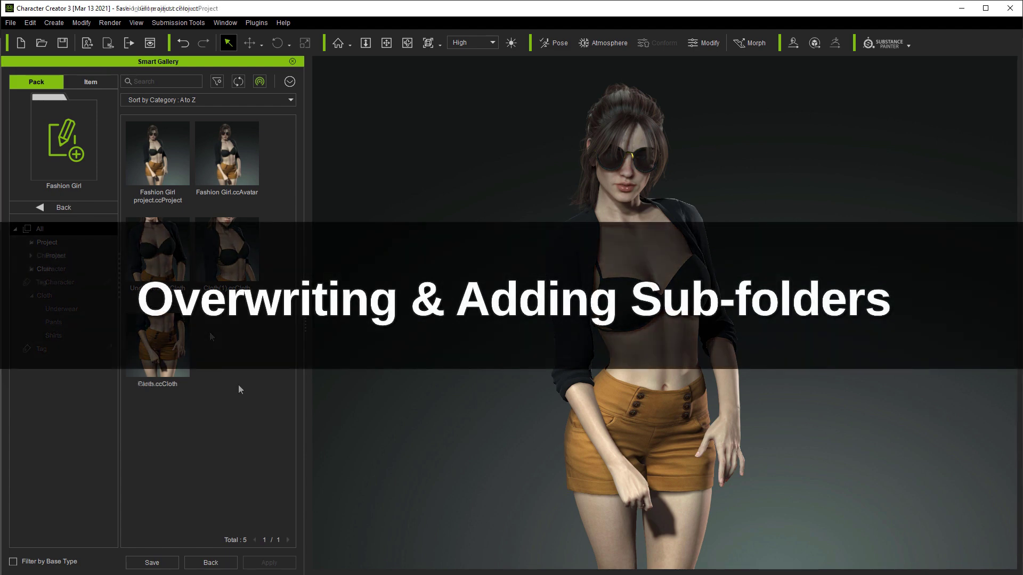
Step: Show the Modify panel and select and frame the shorts
{"action": "left_click", "coordinate": [225, 23]}
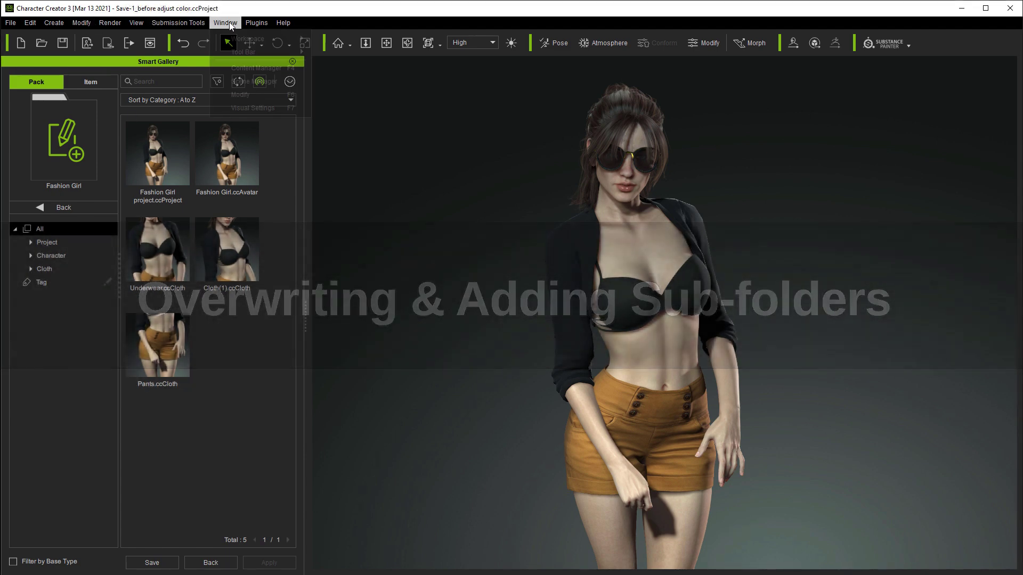
{"action": "left_click", "coordinate": [271, 94]}
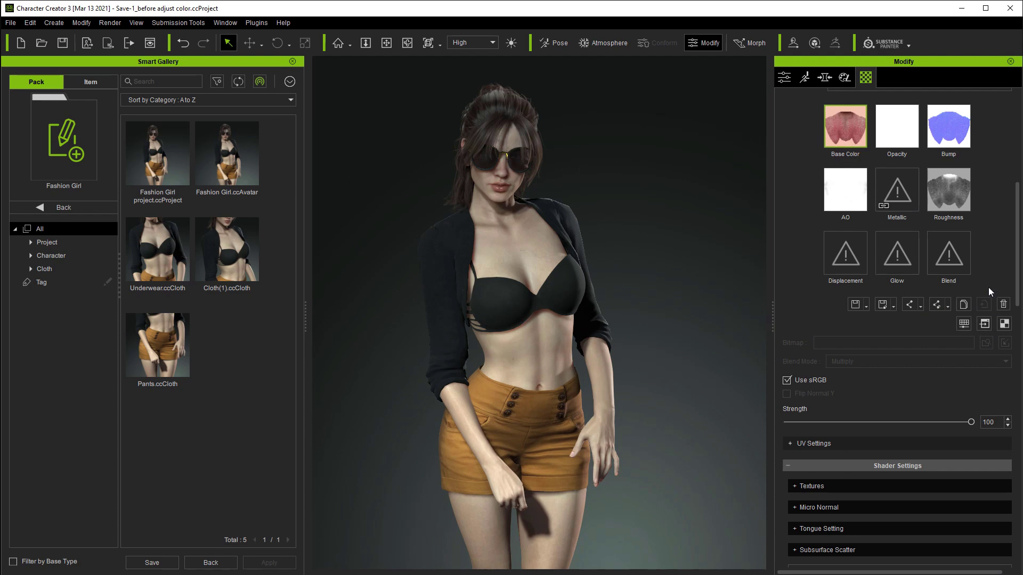
{"action": "scroll", "coordinate": [989, 292], "scroll_direction": "up", "scroll_amount": 6}
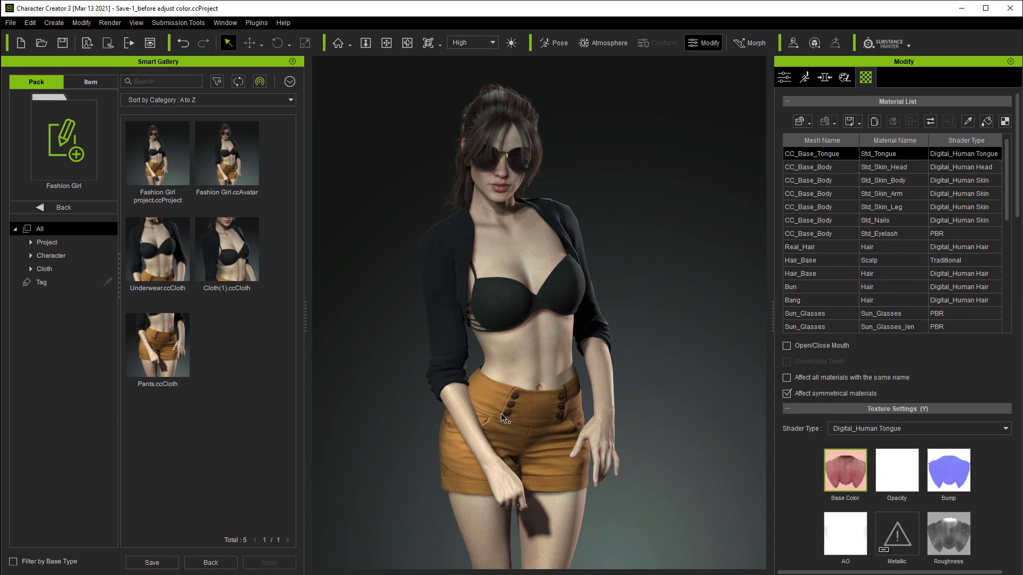
{"action": "left_click", "coordinate": [501, 417]}
{"action": "scroll", "coordinate": [1009, 292], "scroll_direction": "down", "scroll_amount": 8}
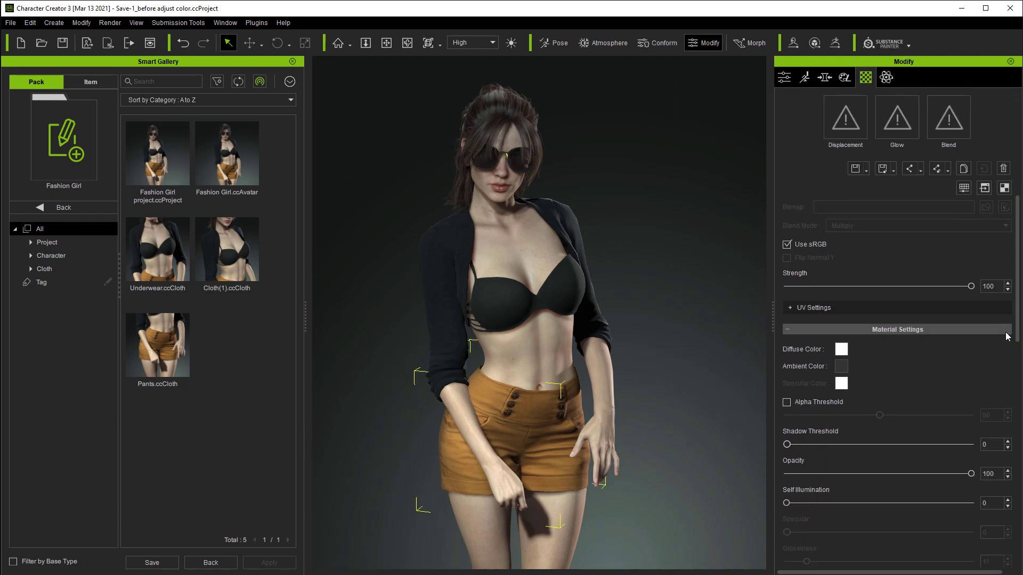
{"action": "key", "text": "f"}
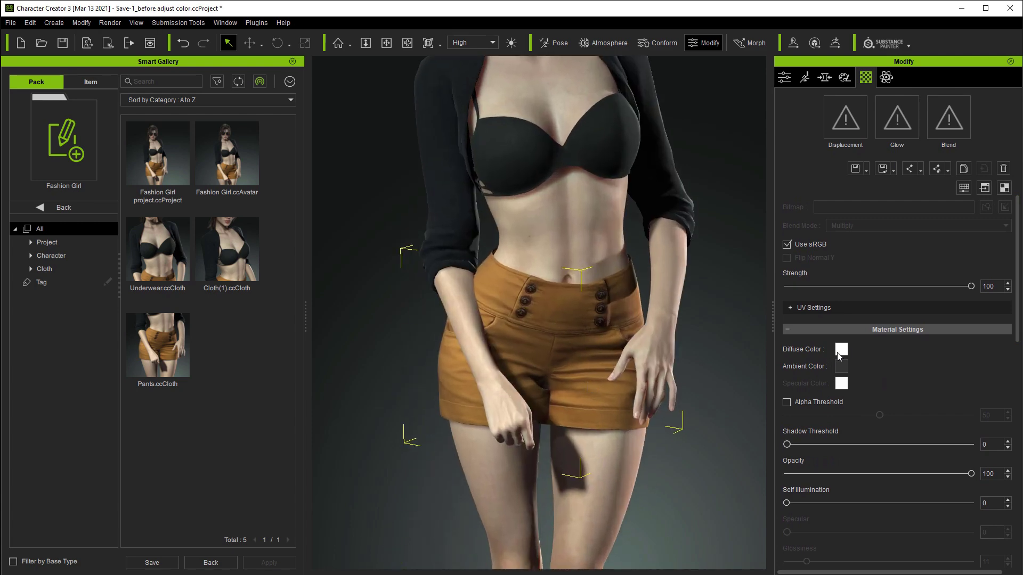
Step: Change the shorts' Diffuse Color to magenta
{"action": "left_click", "coordinate": [838, 355]}
{"action": "left_click_drag", "start_coordinate": [426, 174], "coordinate": [774, 239]}
{"action": "left_click", "coordinate": [882, 331]}
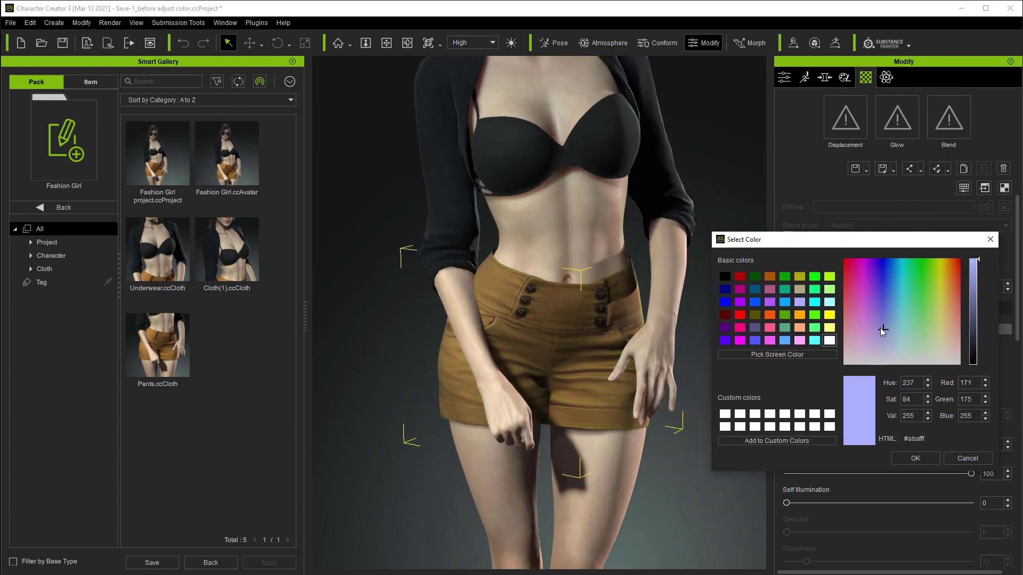
{"action": "left_click", "coordinate": [848, 286]}
{"action": "left_click", "coordinate": [863, 284]}
{"action": "left_click", "coordinate": [915, 459]}
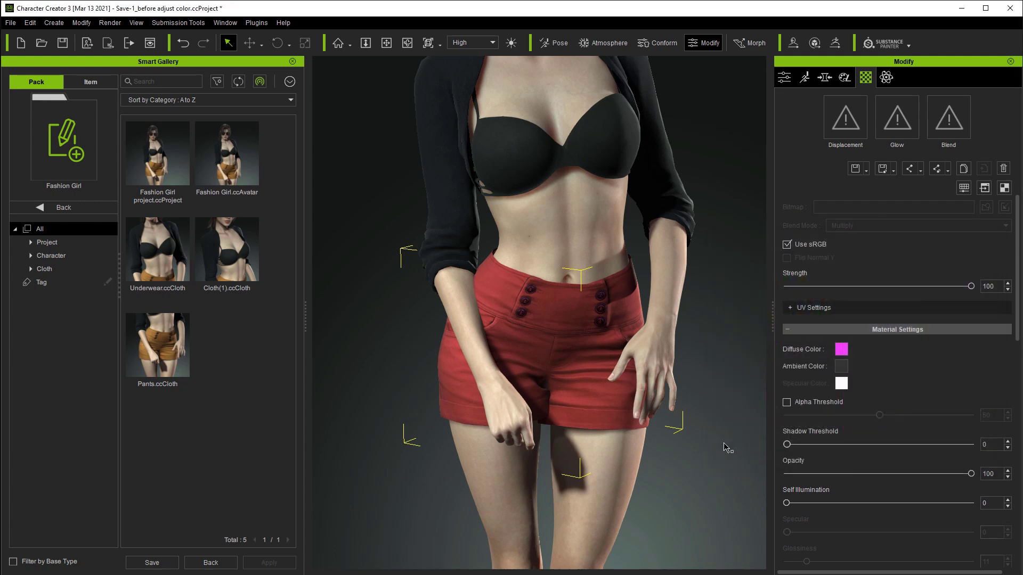
{"action": "right_click_drag", "start_coordinate": [686, 413], "coordinate": [686, 411]}
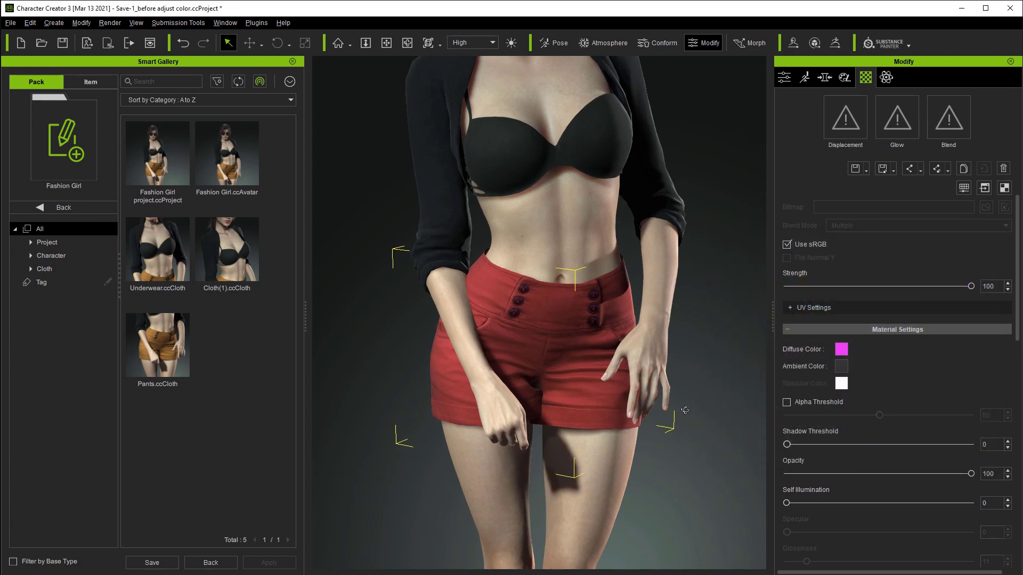
Step: Overwrite Pants.ccCloth with the red shorts, saved under Cloth/Pants
{"action": "left_click", "coordinate": [173, 360]}
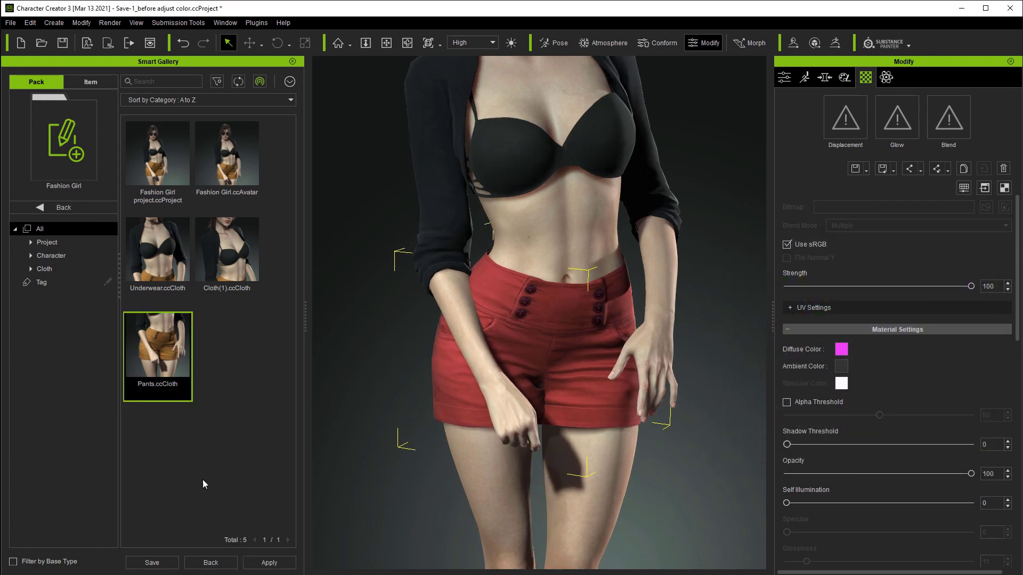
{"action": "left_click", "coordinate": [160, 563]}
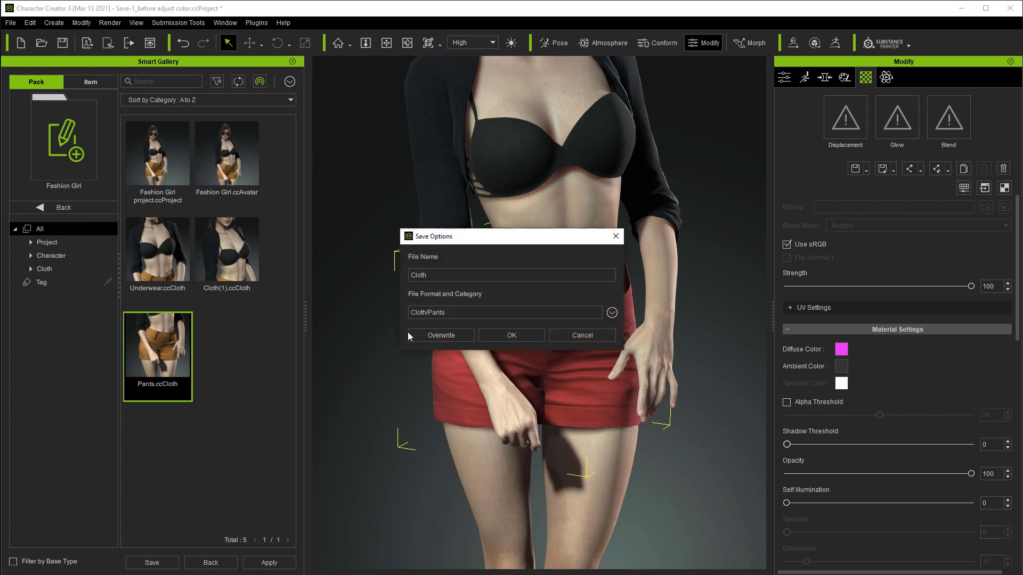
{"action": "left_click", "coordinate": [611, 312]}
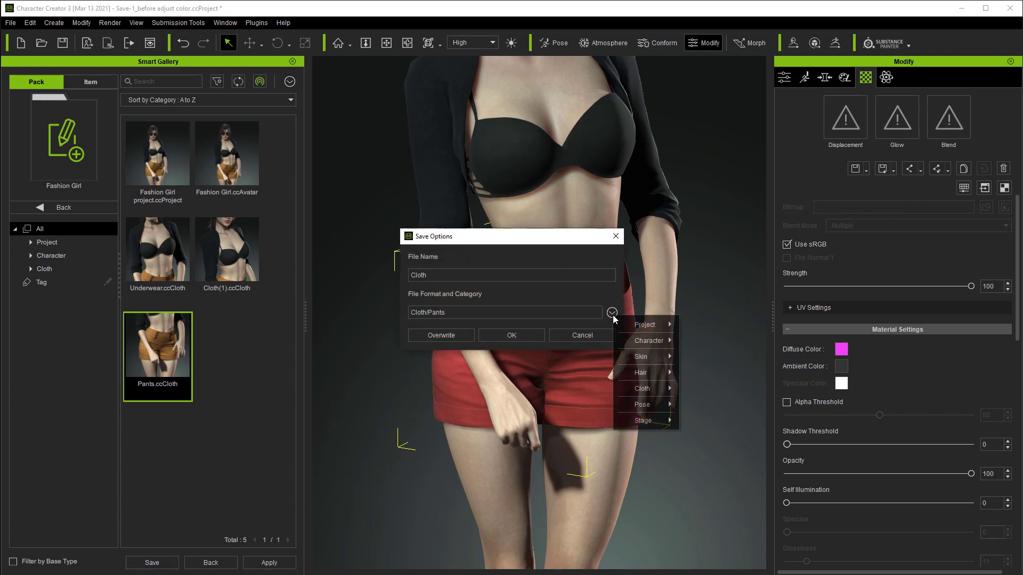
{"action": "mouse_move", "coordinate": [631, 326]}
{"action": "left_click", "coordinate": [693, 328]}
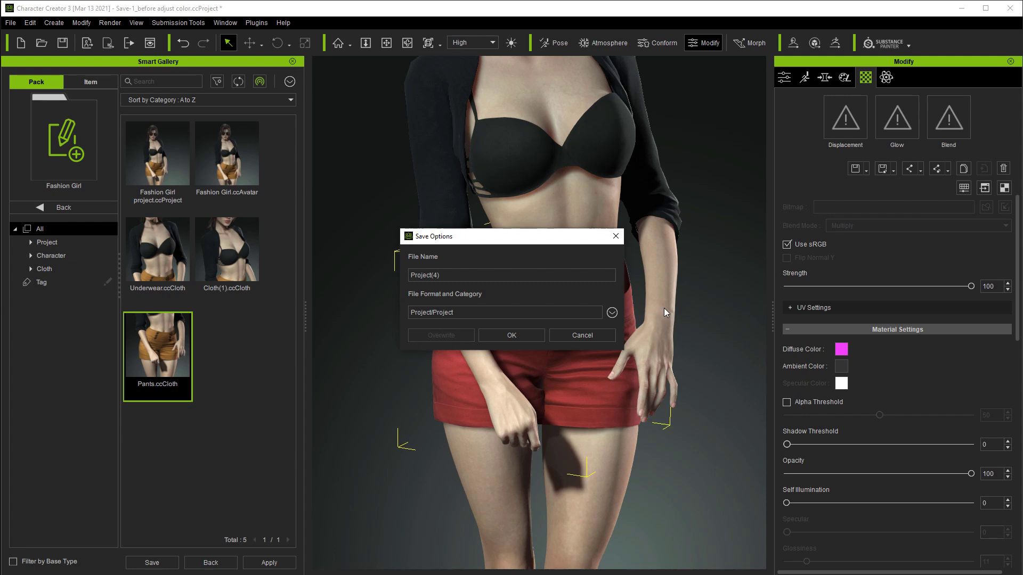
{"action": "left_click", "coordinate": [612, 313]}
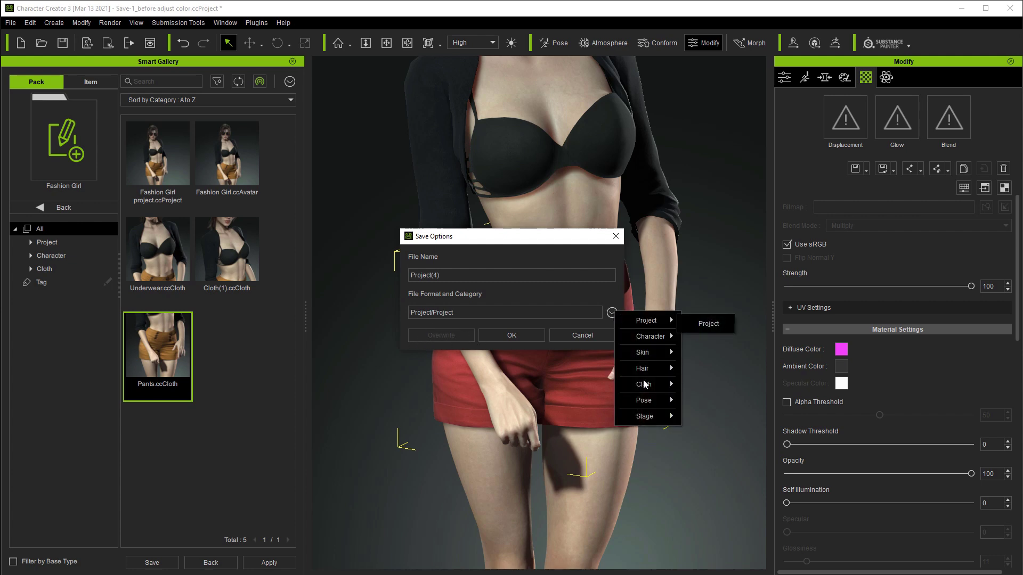
{"action": "mouse_move", "coordinate": [644, 386]}
{"action": "left_click", "coordinate": [697, 412]}
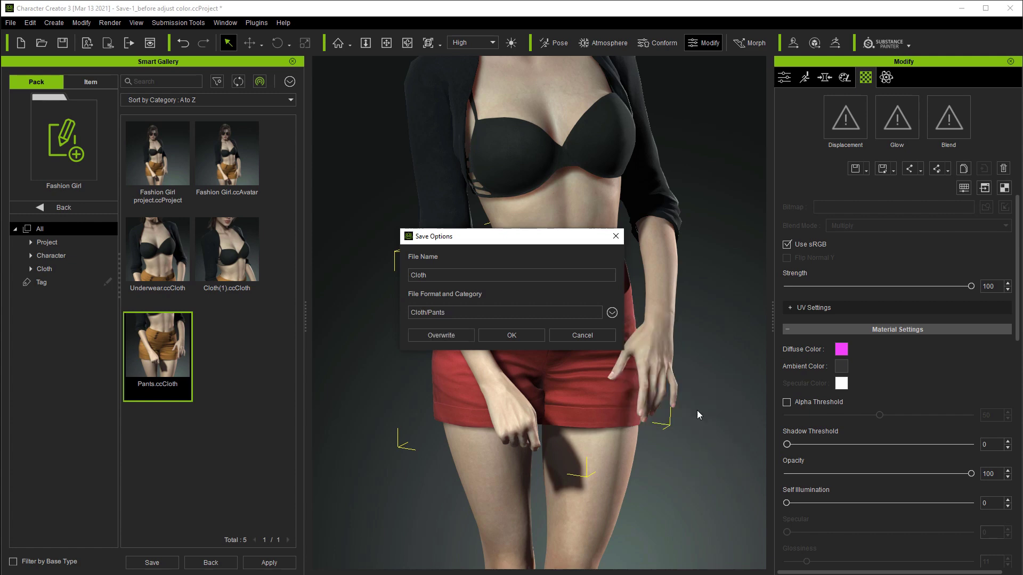
{"action": "double_click", "coordinate": [444, 278]}
{"action": "type", "text": "Pants"}
{"action": "left_click", "coordinate": [444, 335]}
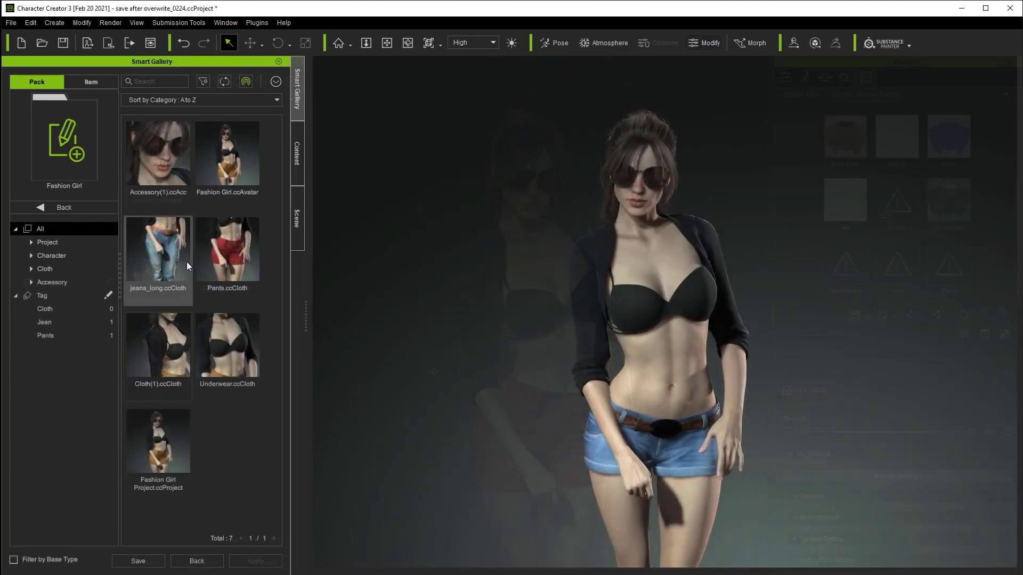
Step: Expand the category tree and create a Jeans subfolder under Cloth/Pants
{"action": "left_click", "coordinate": [32, 242]}
{"action": "left_click", "coordinate": [31, 269]}
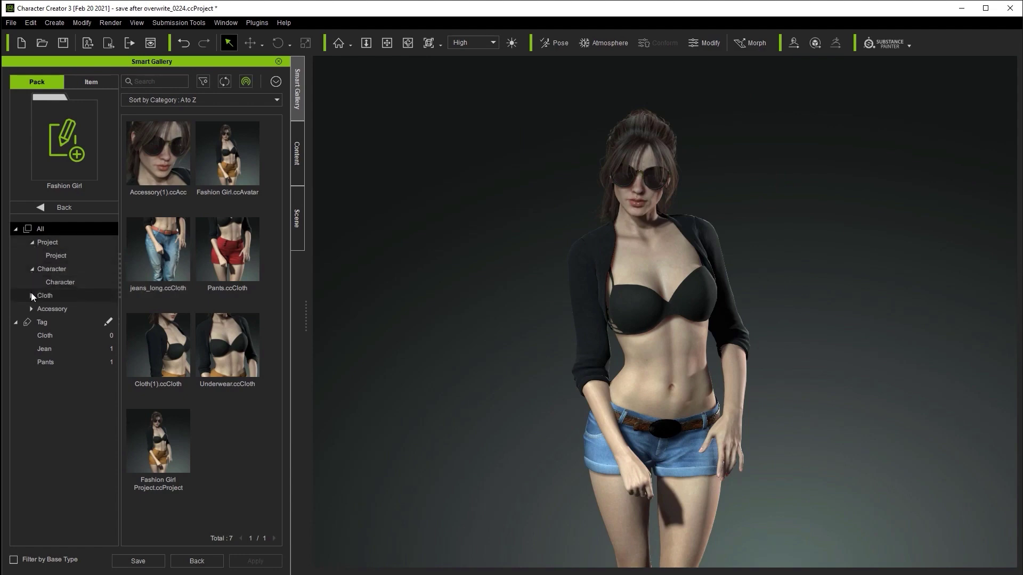
{"action": "left_click", "coordinate": [31, 296]}
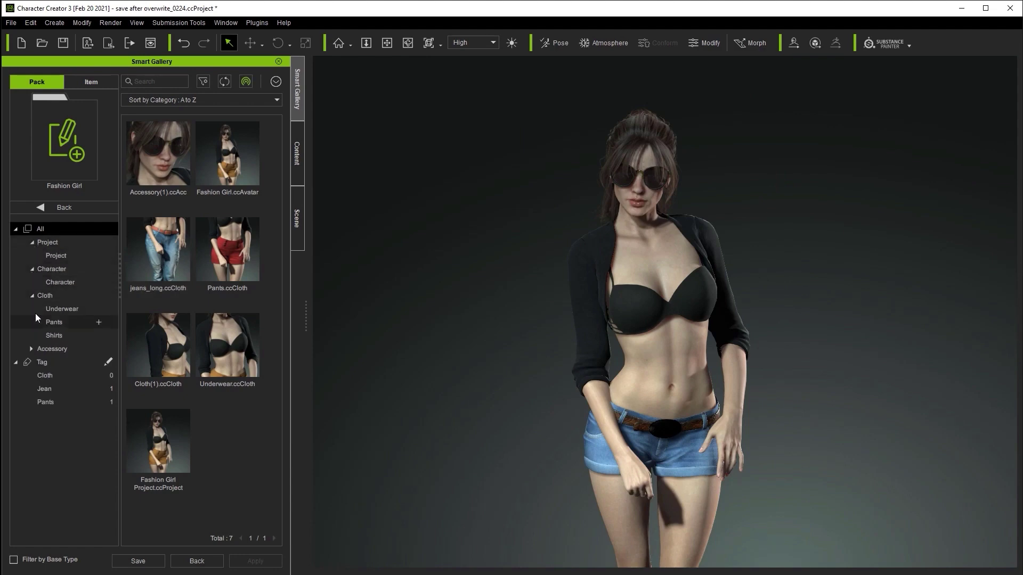
{"action": "left_click", "coordinate": [31, 348]}
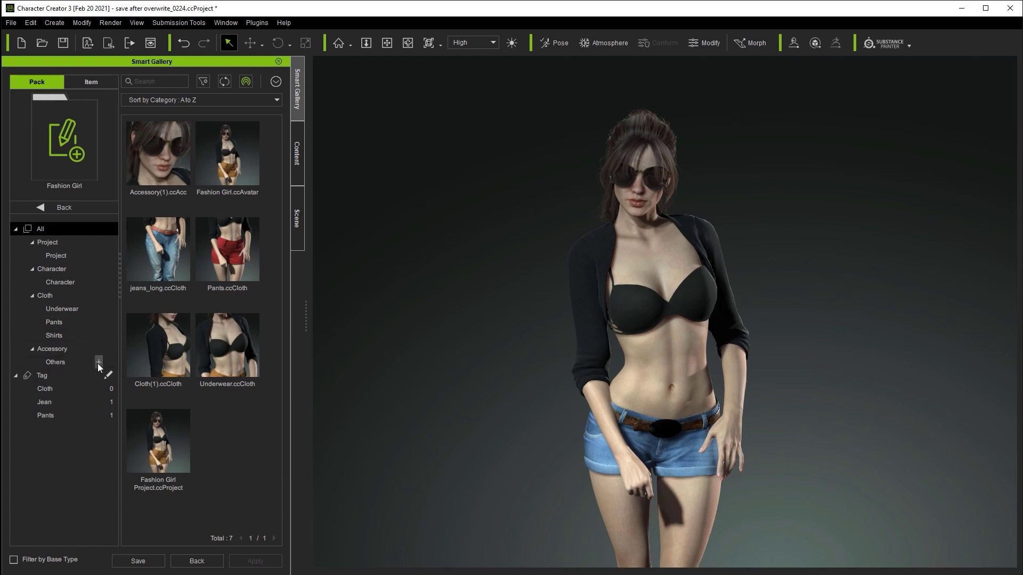
{"action": "left_click", "coordinate": [55, 323]}
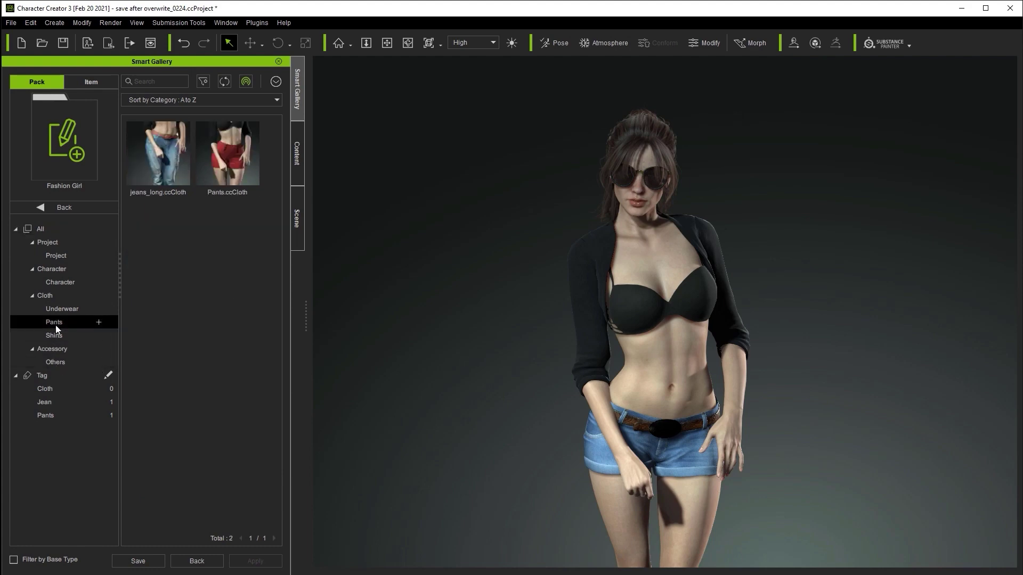
{"action": "left_click", "coordinate": [99, 322]}
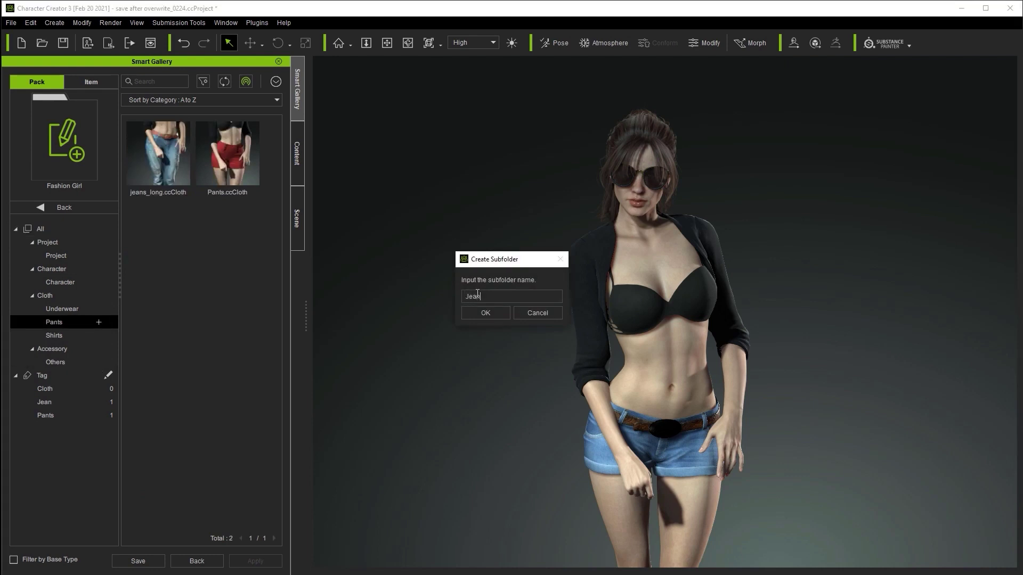
{"action": "left_click", "coordinate": [484, 313]}
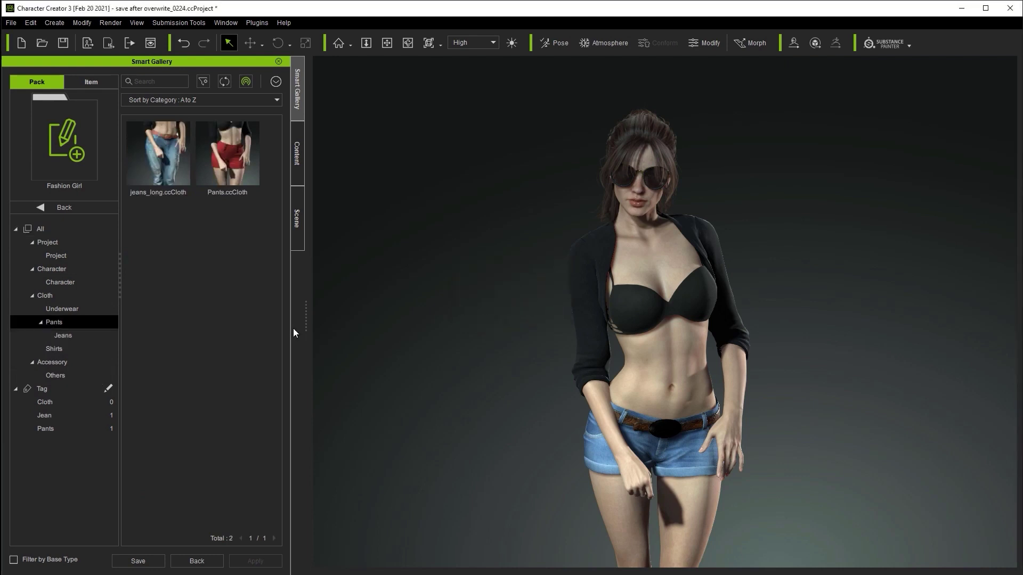
{"action": "left_click", "coordinate": [58, 336]}
{"action": "left_click", "coordinate": [60, 323]}
Step: Move jeans_long.ccCloth into the Jeans subfolder and view its contents
{"action": "right_click", "coordinate": [152, 147]}
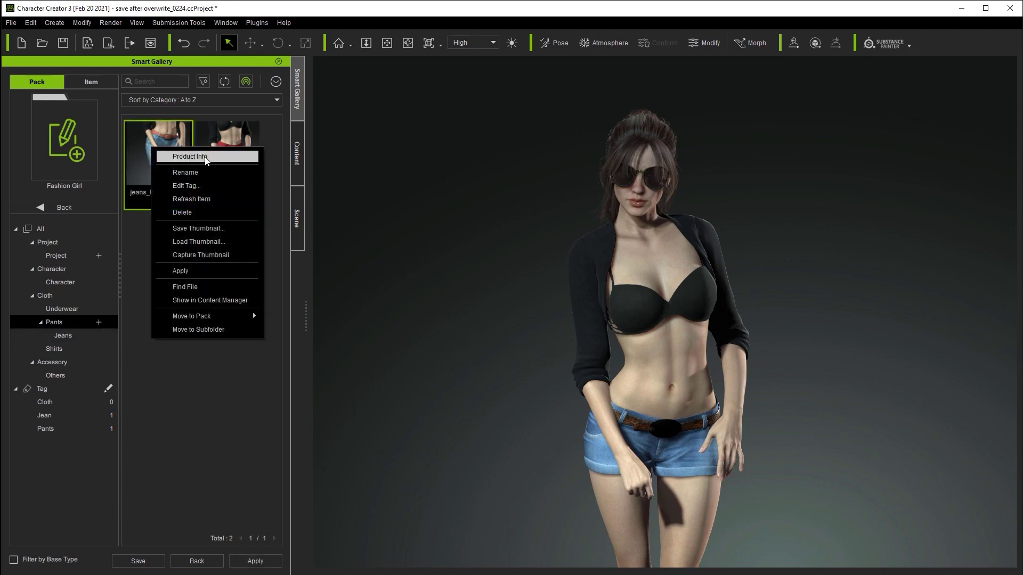
{"action": "left_click", "coordinate": [186, 330]}
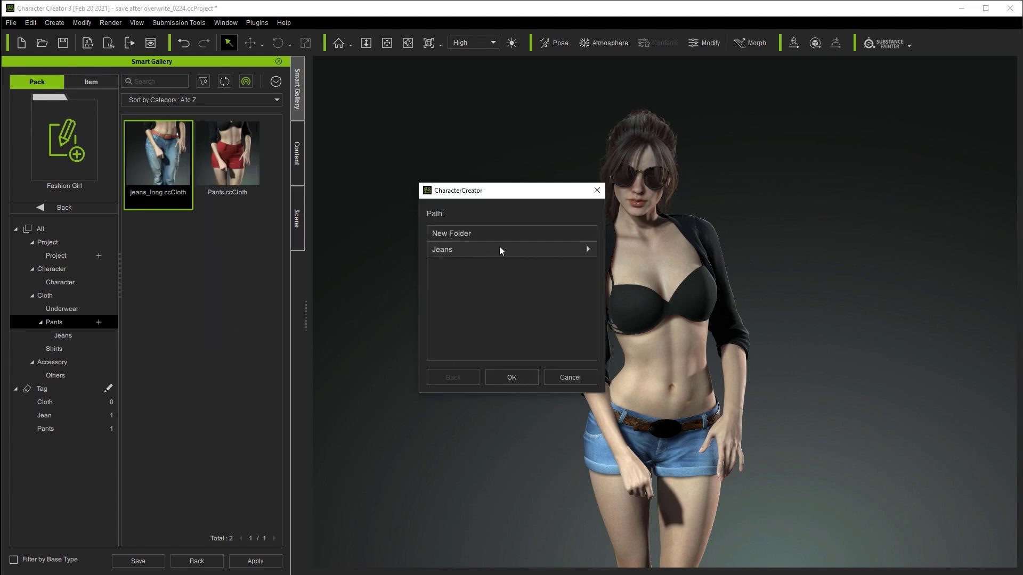
{"action": "left_click", "coordinate": [588, 250]}
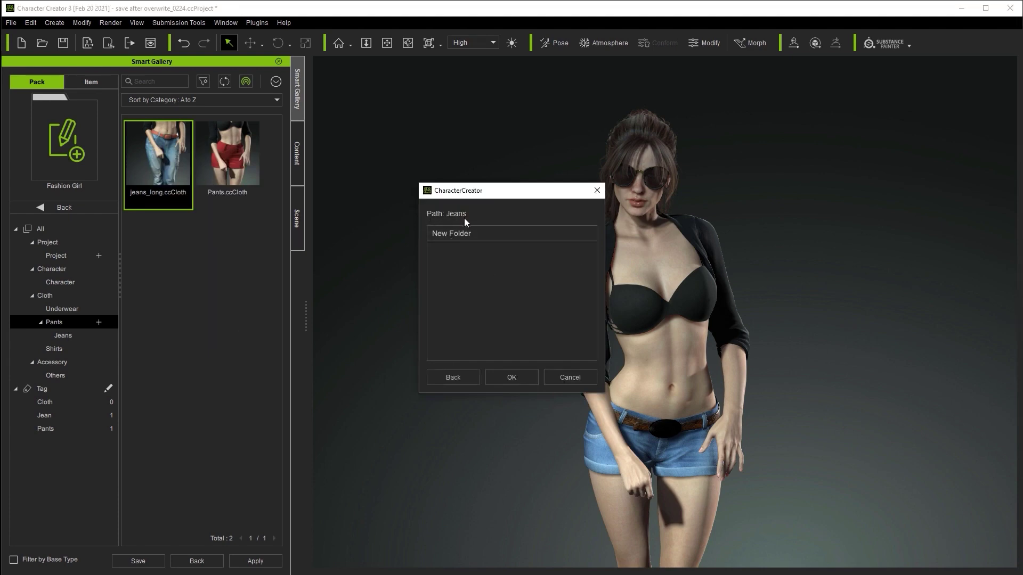
{"action": "left_click", "coordinate": [507, 376]}
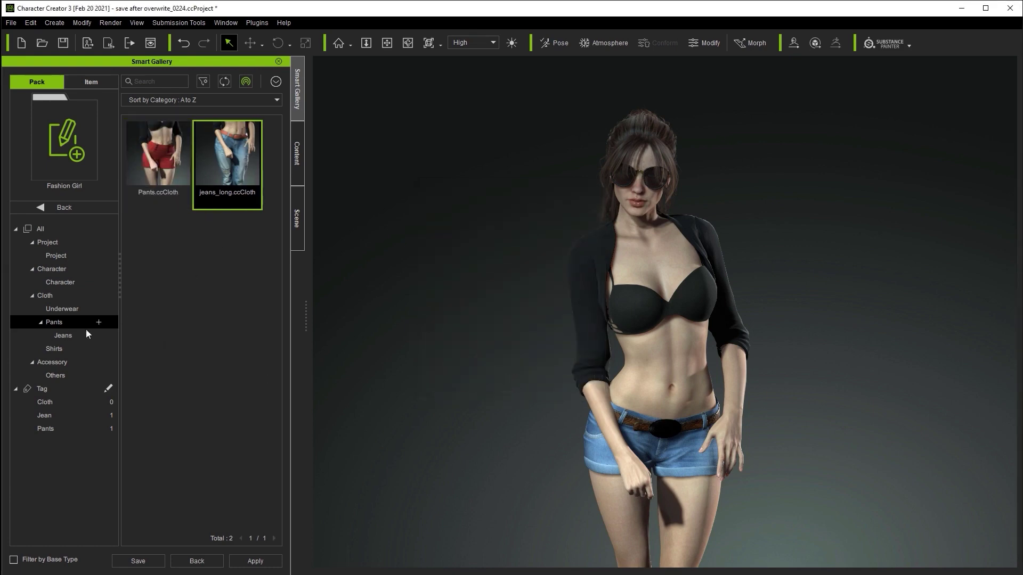
{"action": "left_click", "coordinate": [69, 335]}
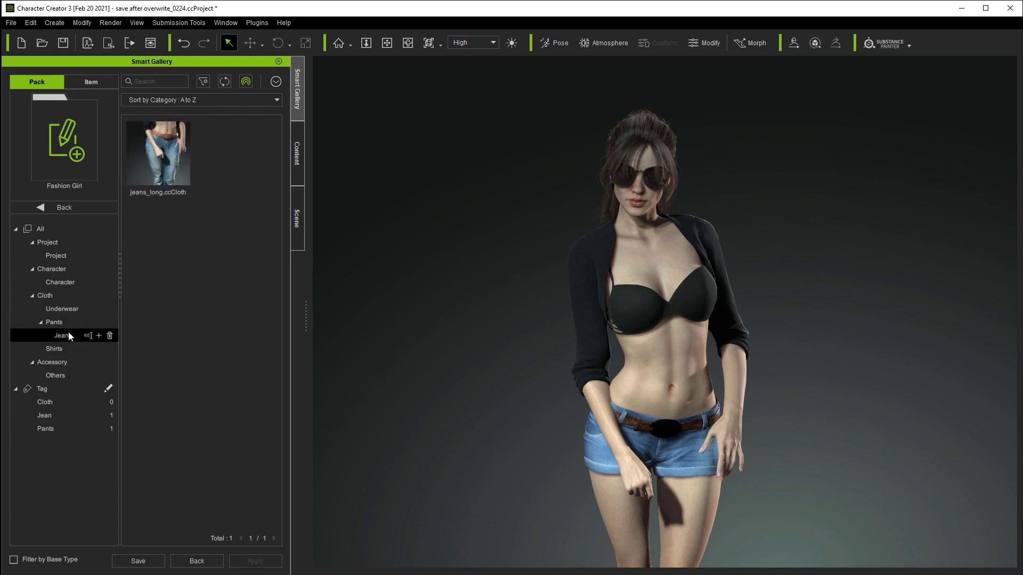
{"action": "scroll", "coordinate": [645, 348], "scroll_direction": "up", "scroll_amount": 5}
Step: Save the denim shorts into the Pants category as Jeans_short
{"action": "scroll", "coordinate": [646, 348], "scroll_direction": "up", "scroll_amount": 2}
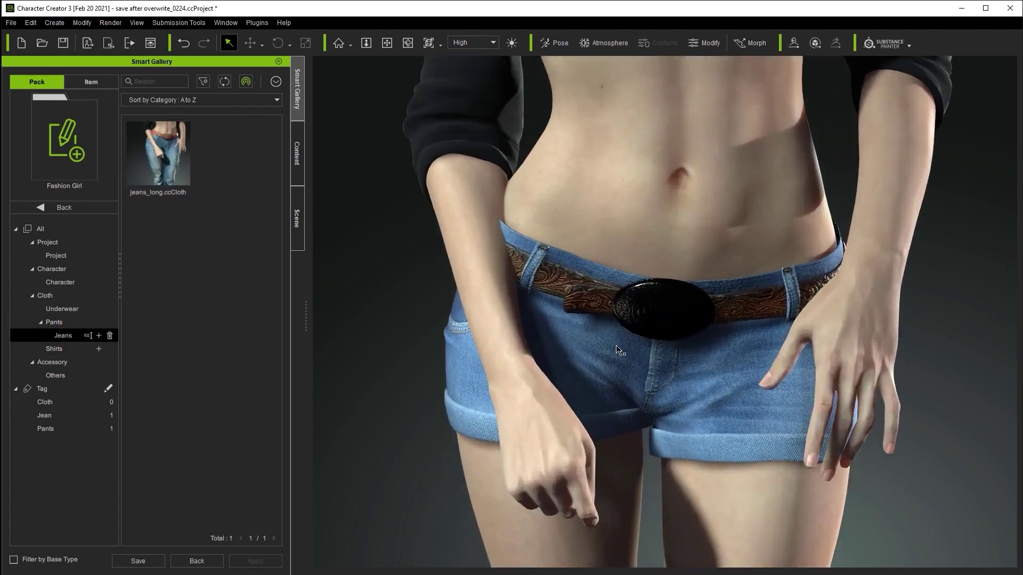
{"action": "left_click", "coordinate": [637, 315]}
{"action": "left_click", "coordinate": [139, 561]}
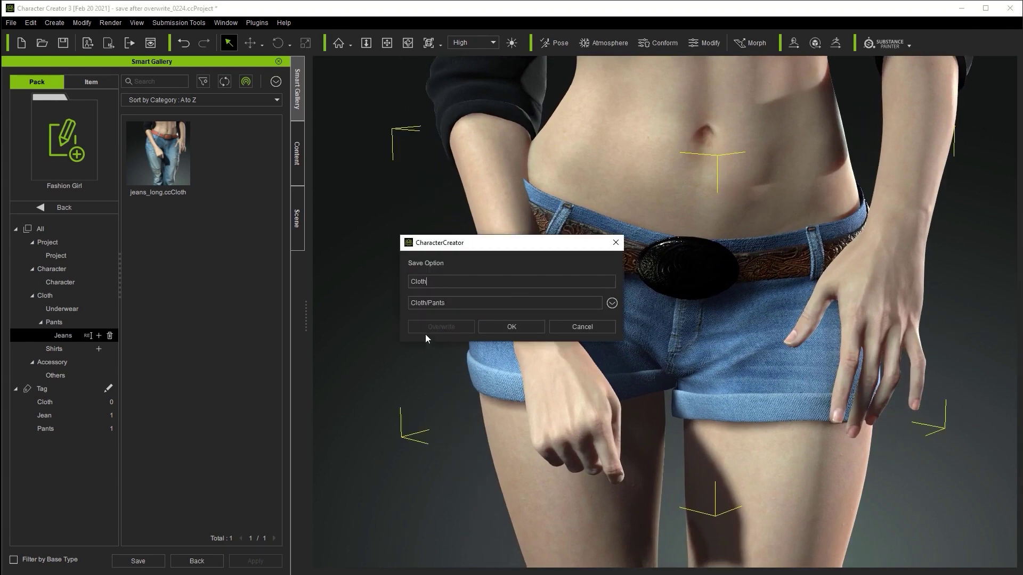
{"action": "type", "text": "Jeans_short"}
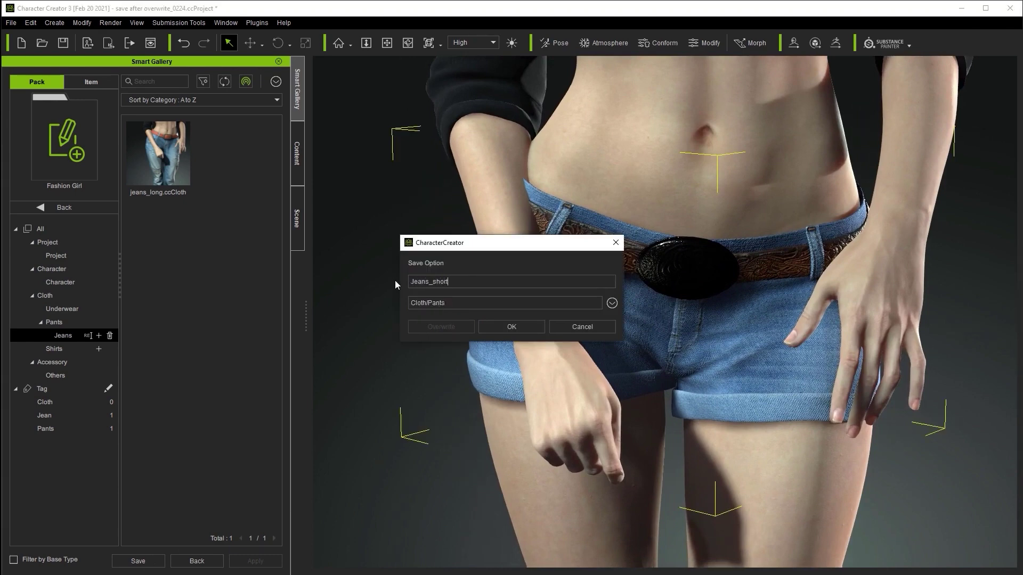
{"action": "left_click", "coordinate": [509, 330]}
{"action": "left_click", "coordinate": [197, 174]}
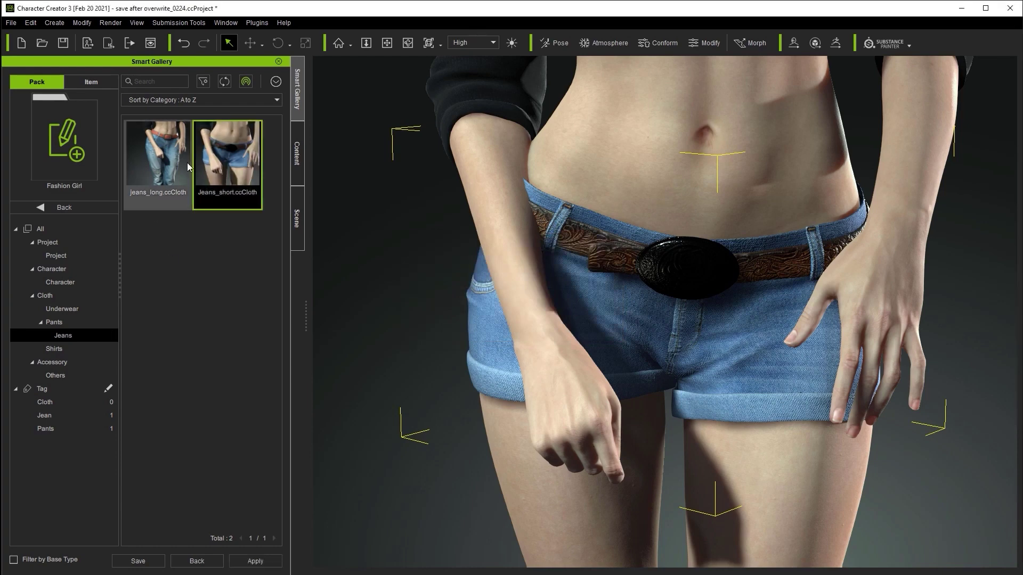
Step: Move Jeans_long-2, jeans_long and Jeans_short into the Jeans subfolder, then return to the pack list
{"action": "left_click", "coordinate": [53, 322]}
{"action": "left_click", "coordinate": [62, 335]}
{"action": "scroll", "coordinate": [350, 341], "scroll_direction": "down", "scroll_amount": 5}
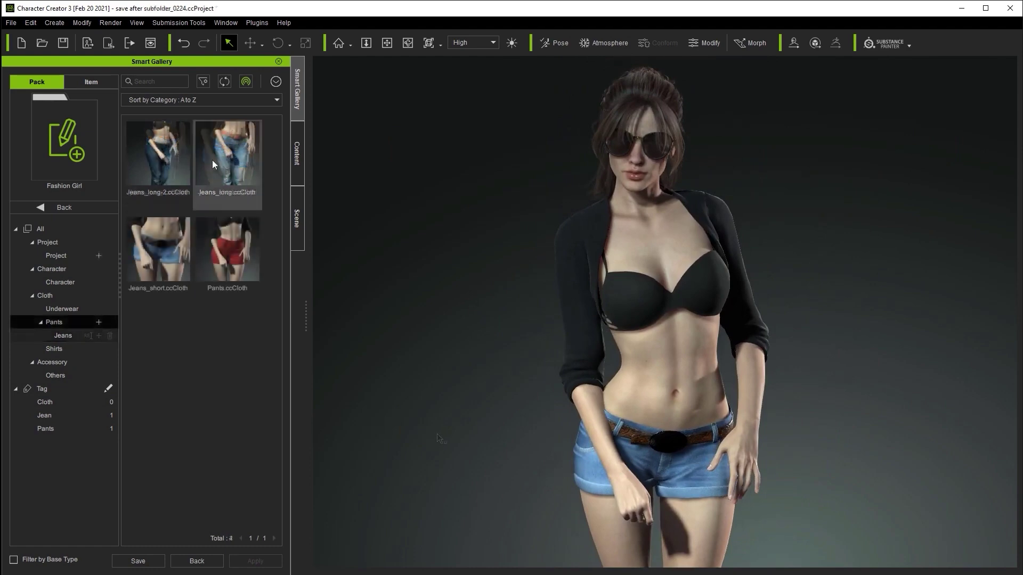
{"action": "left_click", "coordinate": [212, 160]}
{"action": "left_click", "coordinate": [172, 155], "text": "ctrl"}
{"action": "left_click", "coordinate": [158, 250], "text": "ctrl"}
{"action": "right_click", "coordinate": [163, 158]}
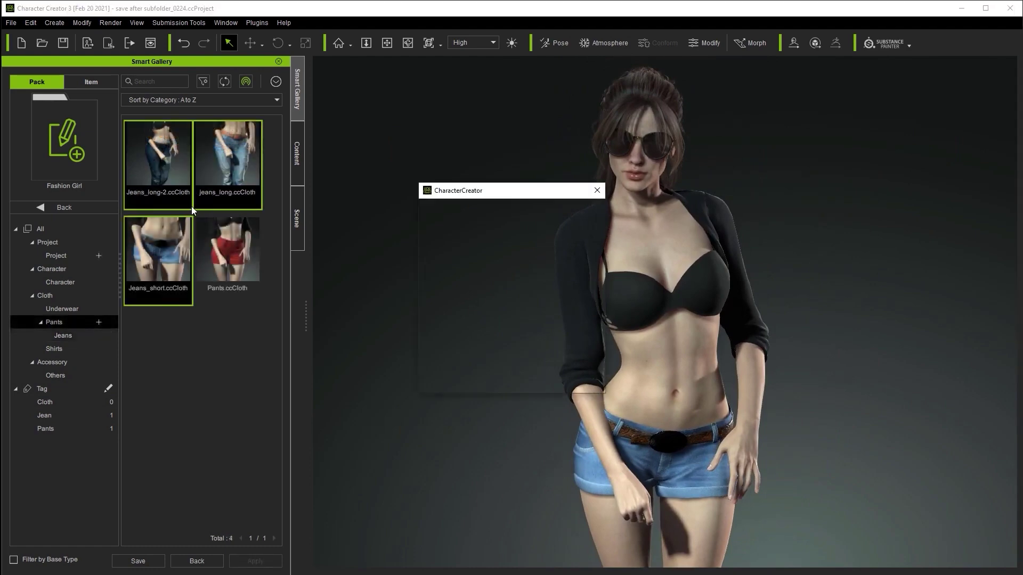
{"action": "left_click", "coordinate": [590, 248]}
{"action": "left_click", "coordinate": [519, 377]}
{"action": "left_click", "coordinate": [70, 338]}
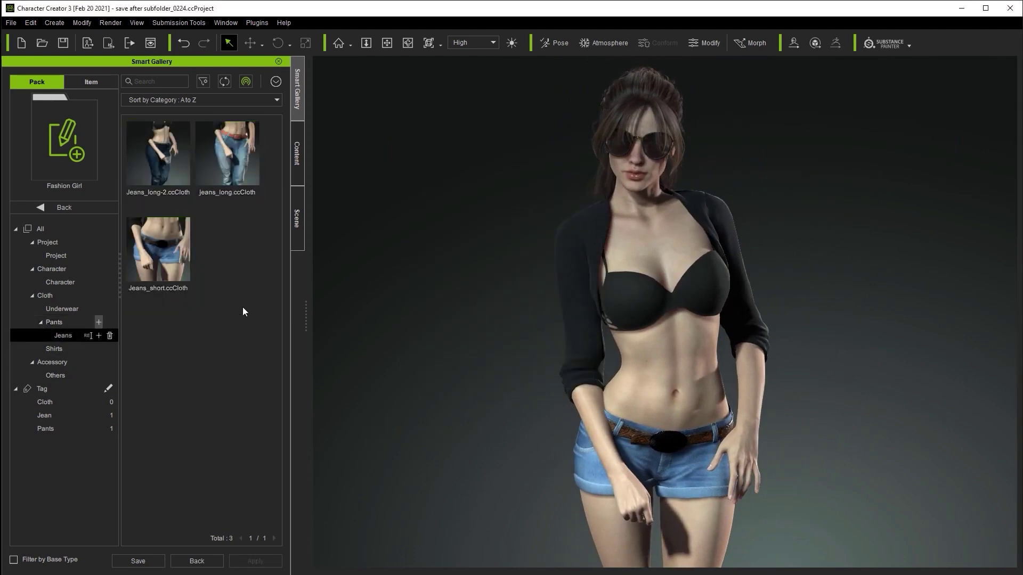
{"action": "left_click", "coordinate": [91, 207]}
{"action": "left_click", "coordinate": [114, 381]}
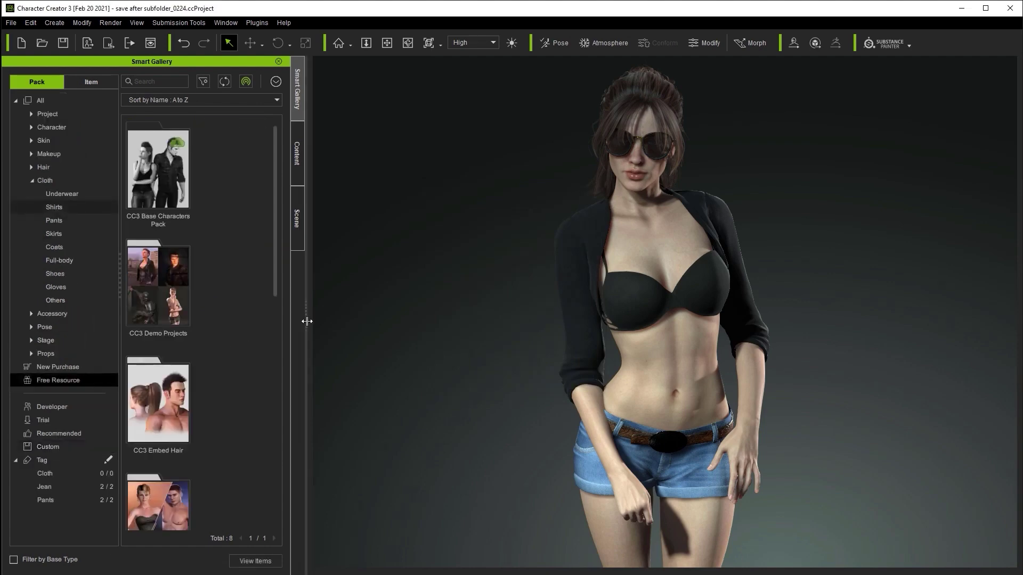
{"action": "left_click_drag", "start_coordinate": [305, 320], "coordinate": [318, 320]}
{"action": "scroll", "coordinate": [289, 302], "scroll_direction": "down", "scroll_amount": 1}
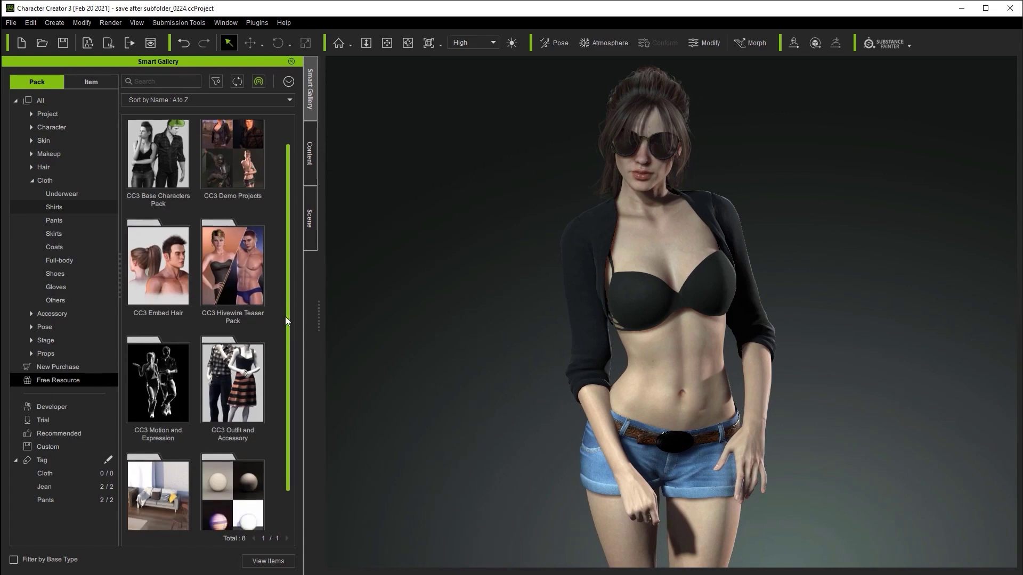
{"action": "double_click", "coordinate": [181, 361]}
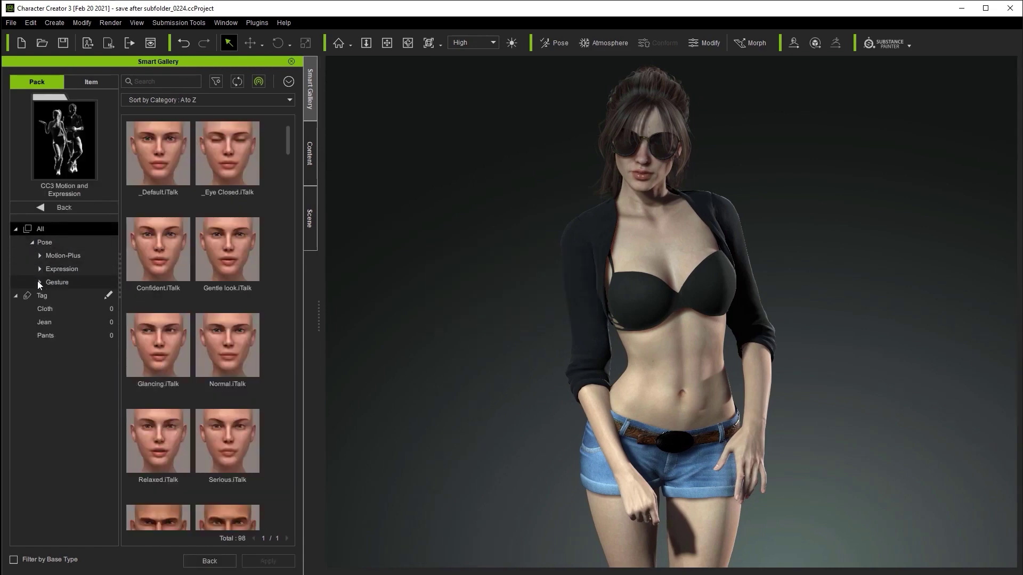
{"action": "left_click", "coordinate": [40, 256]}
{"action": "left_click", "coordinate": [53, 269]}
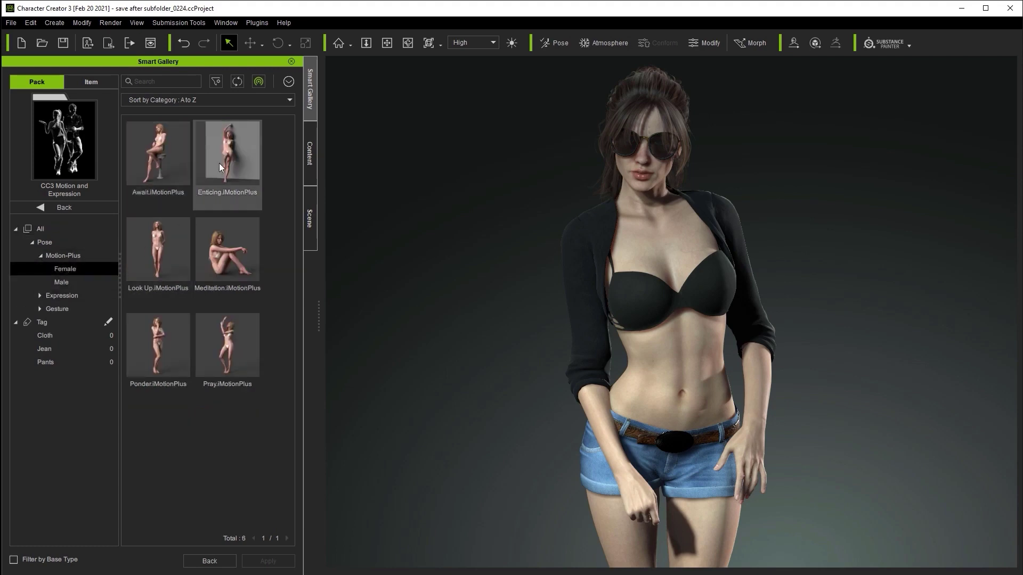
{"action": "left_click", "coordinate": [56, 282]}
{"action": "left_click", "coordinate": [80, 255]}
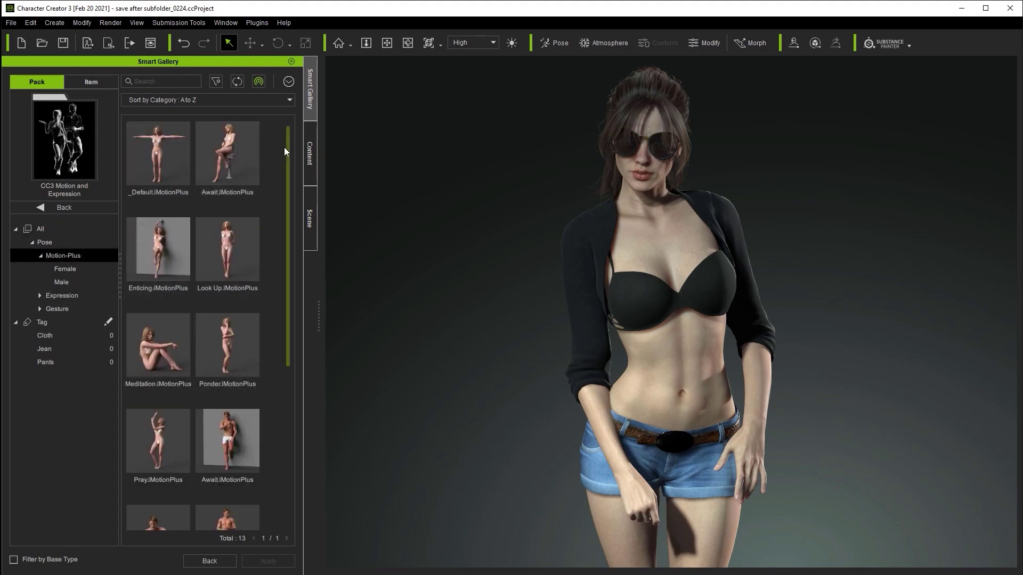
{"action": "left_click_drag", "start_coordinate": [284, 147], "coordinate": [270, 287]}
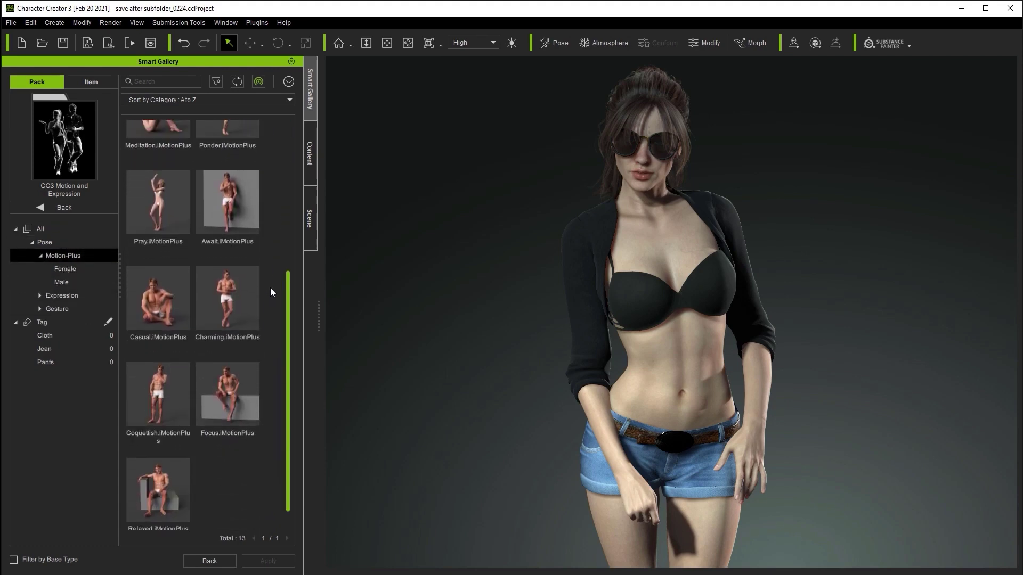
{"action": "left_click", "coordinate": [40, 295]}
{"action": "left_click", "coordinate": [65, 310]}
{"action": "left_click", "coordinate": [61, 322]}
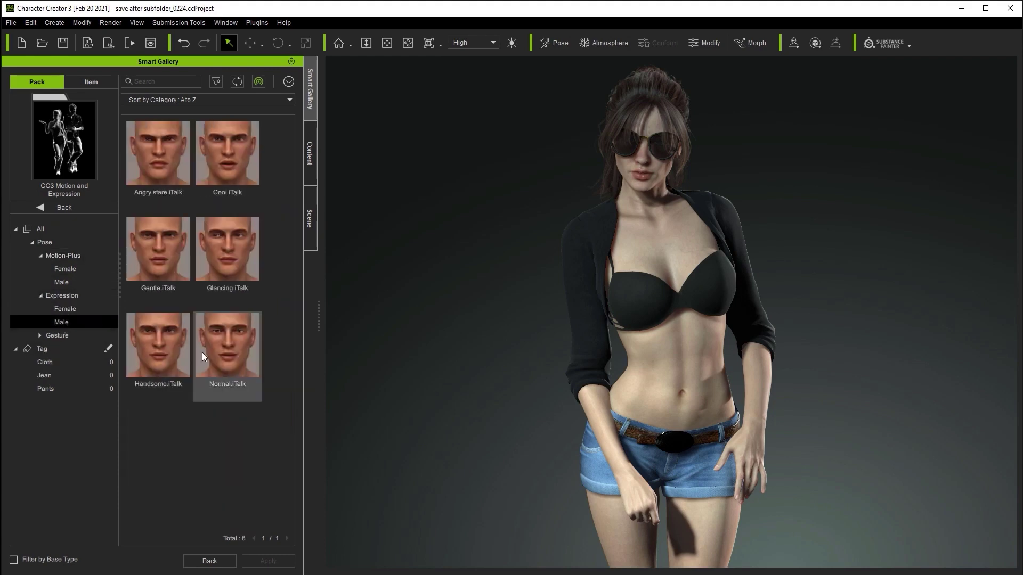
{"action": "left_click", "coordinate": [41, 336]}
{"action": "left_click", "coordinate": [58, 349]}
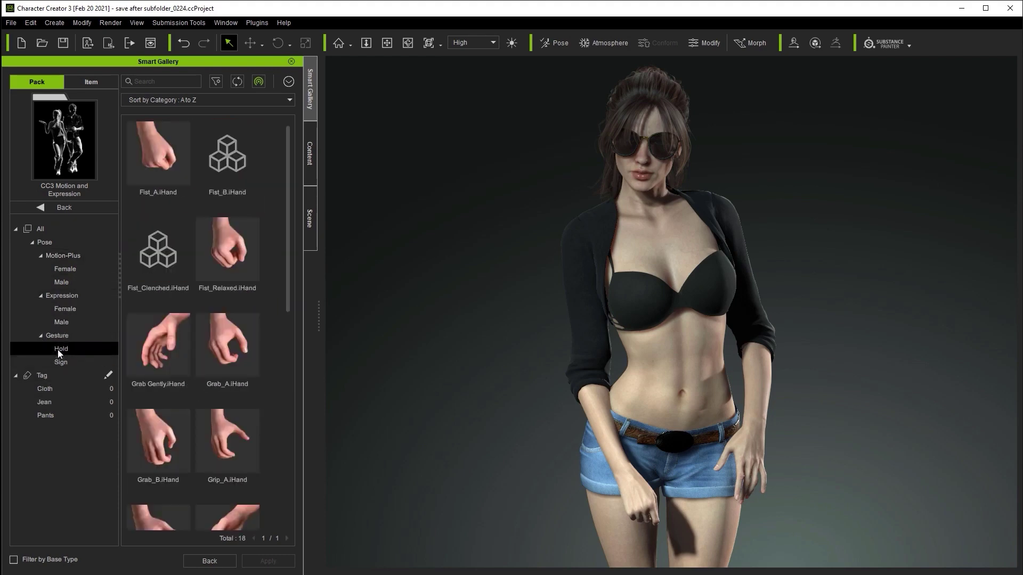
{"action": "left_click", "coordinate": [62, 361]}
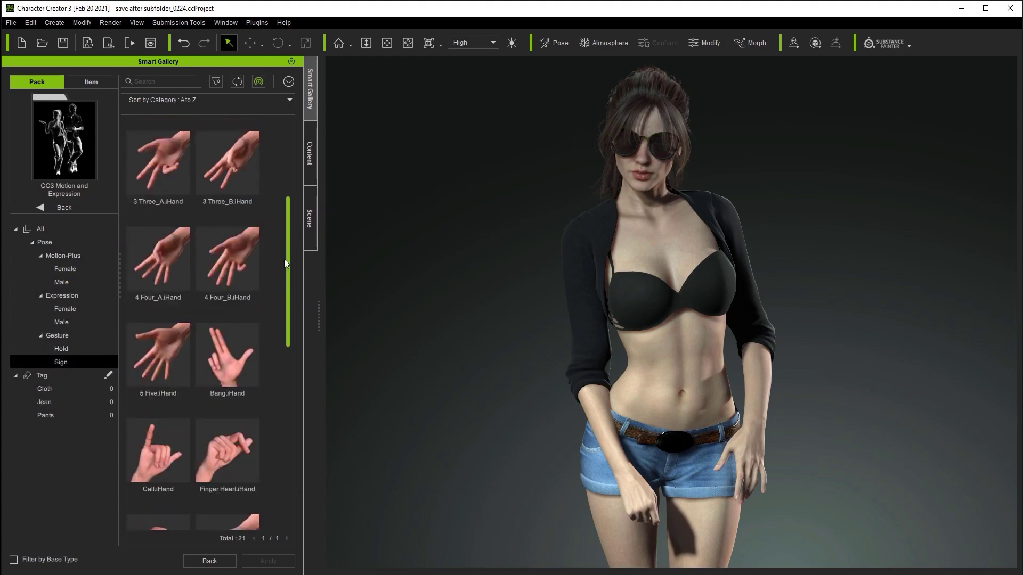
{"action": "left_click", "coordinate": [72, 208]}
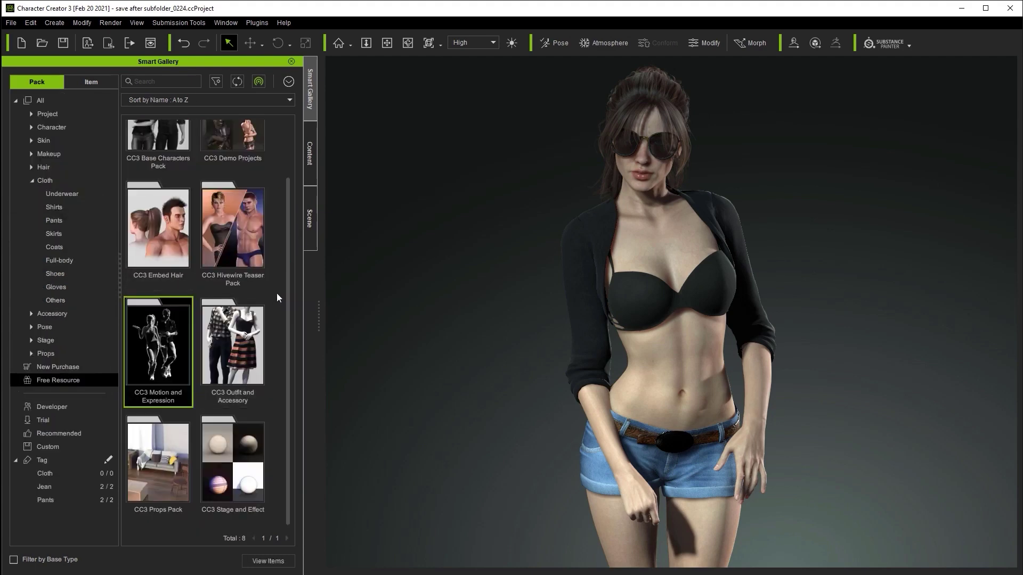
{"action": "double_click", "coordinate": [161, 467]}
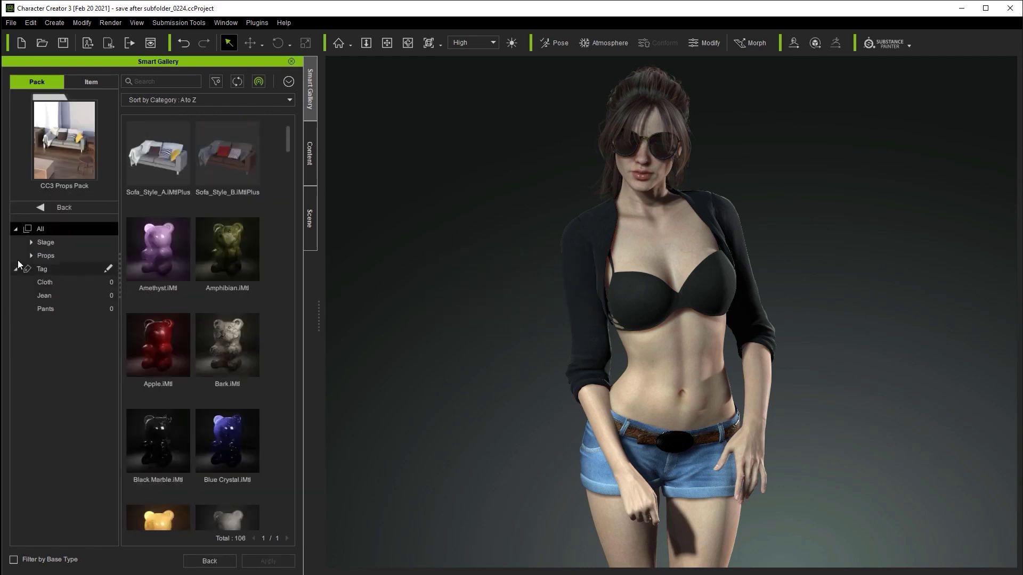
{"action": "left_click", "coordinate": [31, 254]}
{"action": "left_click", "coordinate": [38, 269]}
{"action": "left_click", "coordinate": [63, 285]}
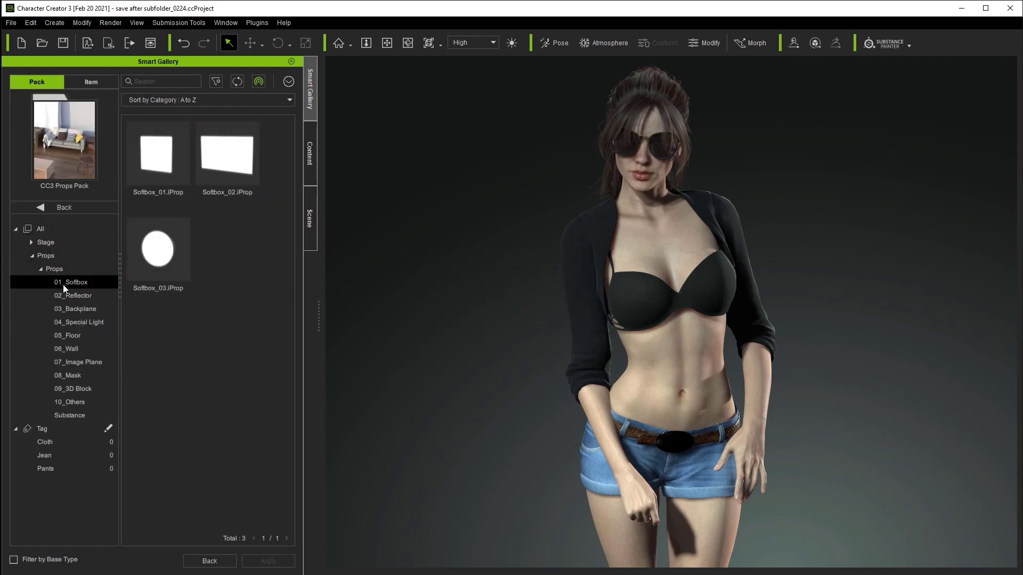
{"action": "left_click", "coordinate": [73, 294]}
{"action": "left_click", "coordinate": [76, 307]}
{"action": "left_click", "coordinate": [74, 322]}
{"action": "left_click", "coordinate": [75, 336]}
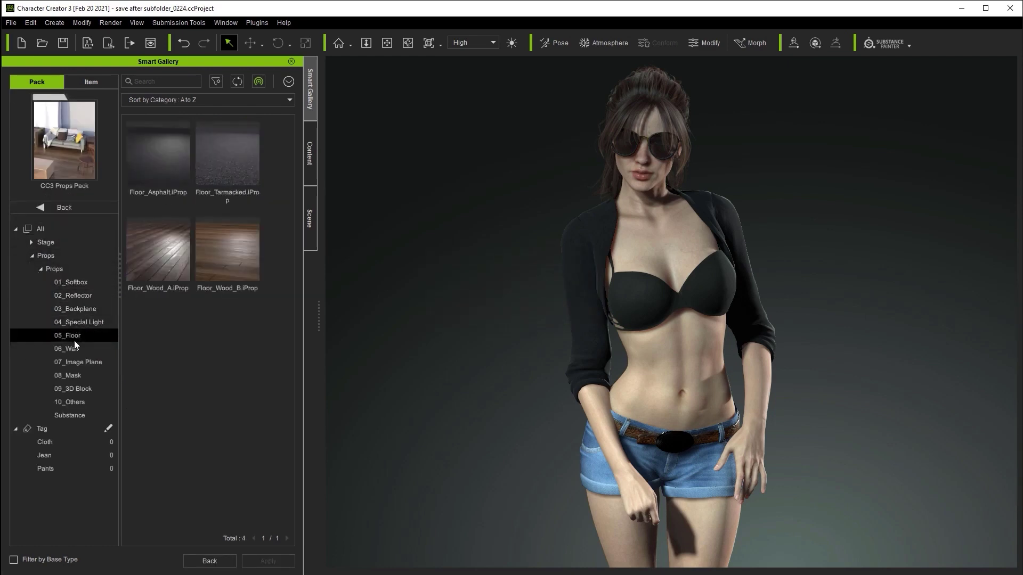
{"action": "left_click", "coordinate": [72, 349]}
{"action": "left_click", "coordinate": [67, 358]}
{"action": "left_click", "coordinate": [56, 267]}
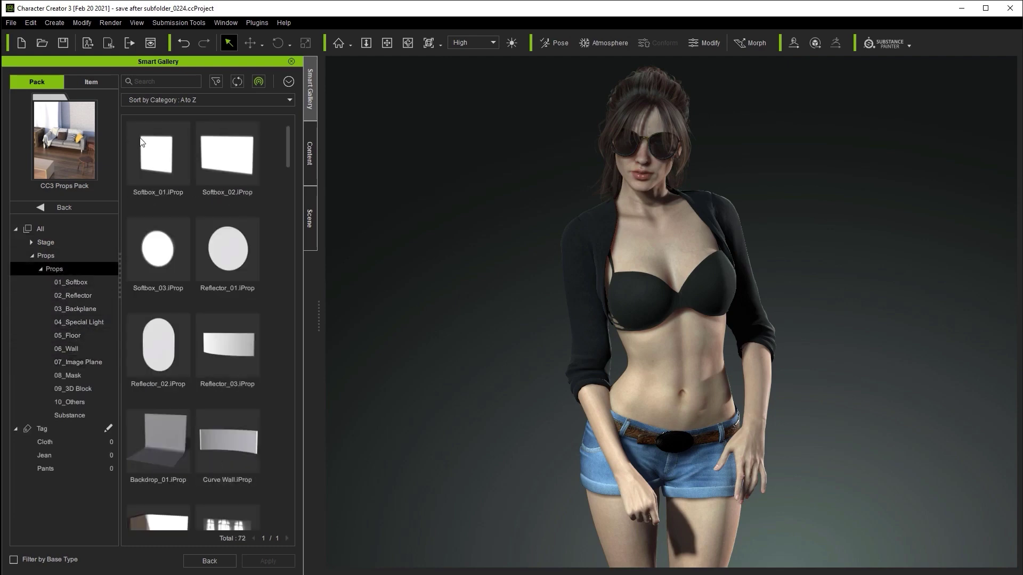
{"action": "left_click", "coordinate": [107, 206]}
{"action": "left_click", "coordinate": [63, 446]}
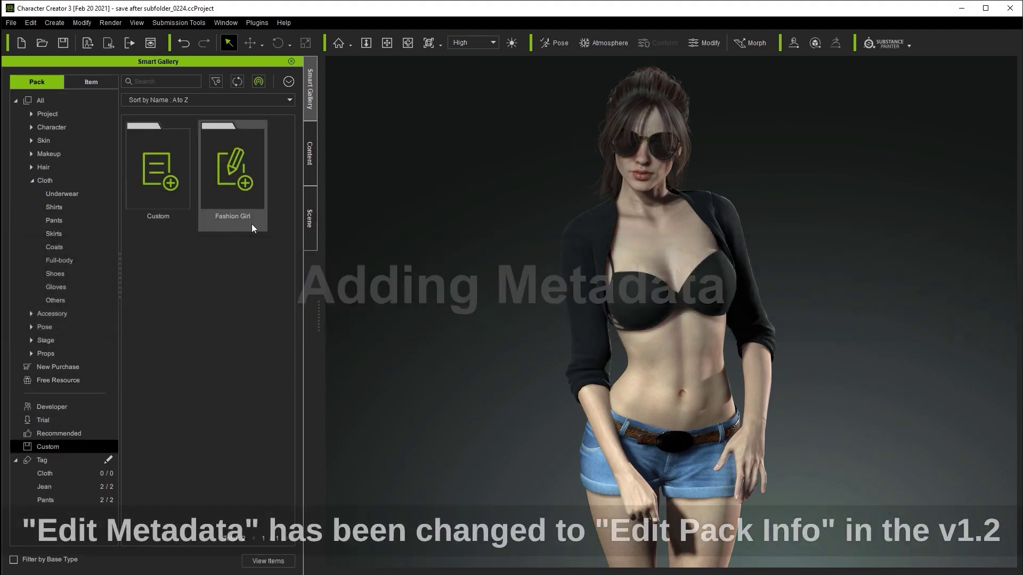
Step: Set Fashion Girl.png as the Fashion Girl pack's thumbnail in Edit Metadata
{"action": "right_click", "coordinate": [230, 158]}
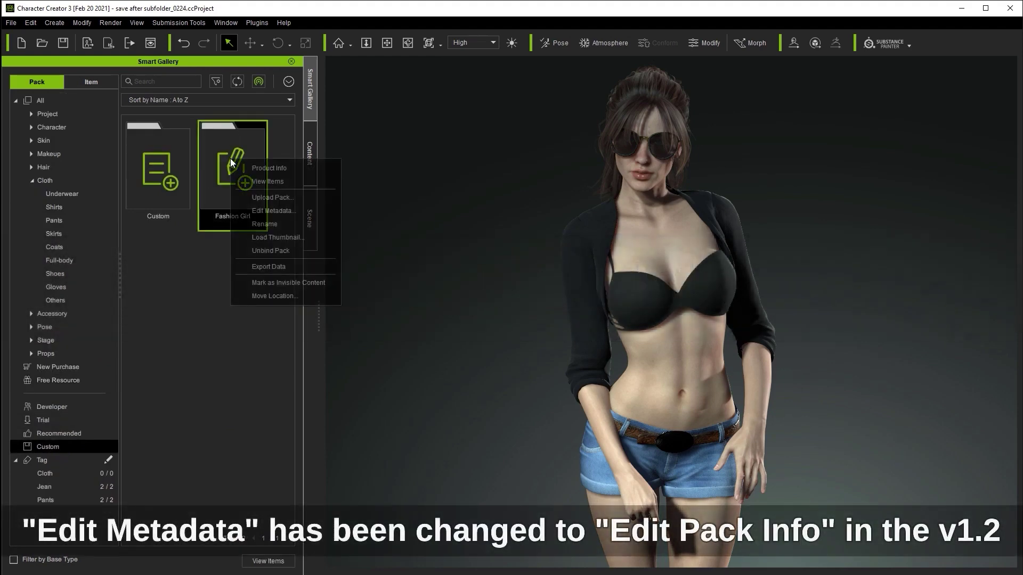
{"action": "left_click", "coordinate": [306, 211]}
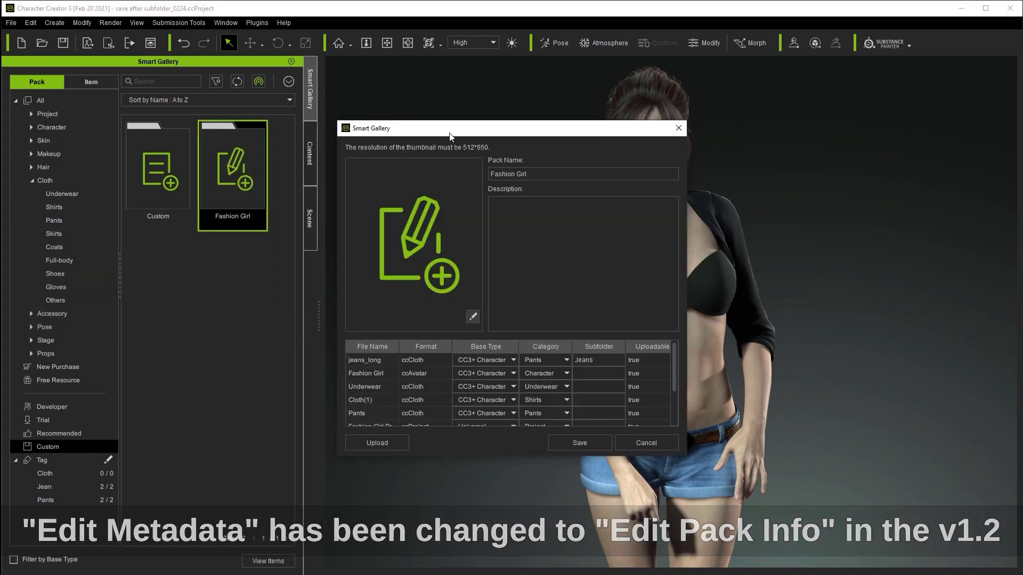
{"action": "left_click", "coordinate": [473, 317]}
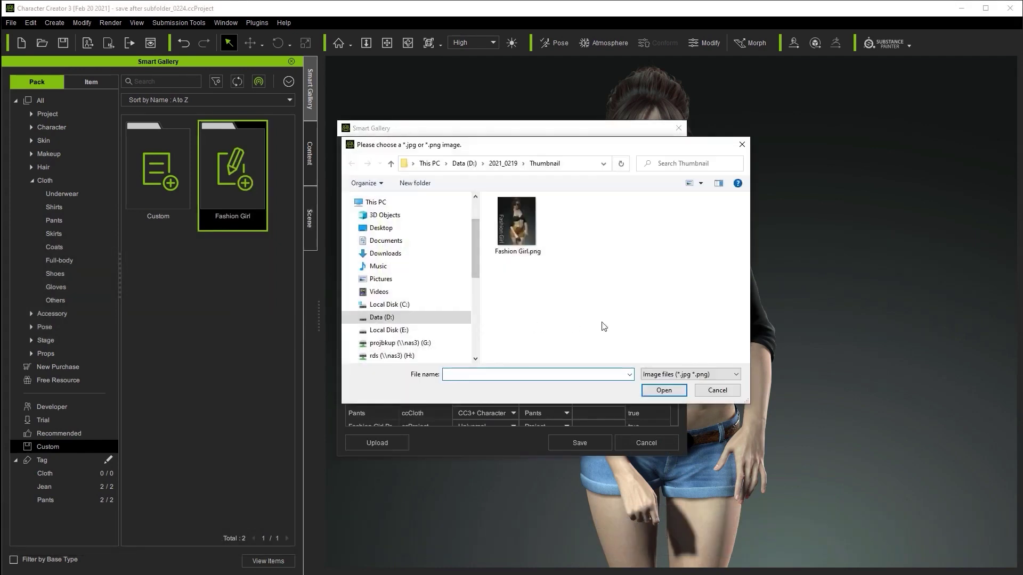
{"action": "double_click", "coordinate": [524, 212]}
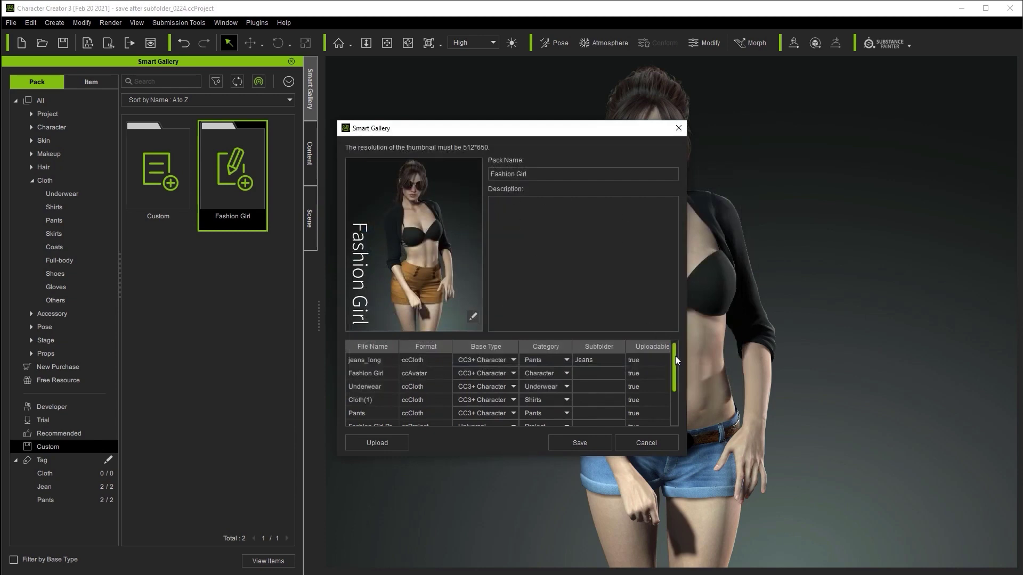
Step: Rename the jeans_long and Jeans_short subfolders to Jeans_pants and save the metadata
{"action": "left_click_drag", "start_coordinate": [675, 355], "coordinate": [652, 341]}
{"action": "left_click", "coordinate": [566, 360]}
{"action": "left_click", "coordinate": [555, 387]}
{"action": "left_click_drag", "start_coordinate": [674, 370], "coordinate": [607, 361]}
{"action": "type", "text": "ts"}
{"action": "key", "text": "Return"}
{"action": "scroll", "coordinate": [609, 384], "scroll_direction": "down", "scroll_amount": 3}
{"action": "double_click", "coordinate": [608, 406]}
{"action": "type", "text": "_pants"}
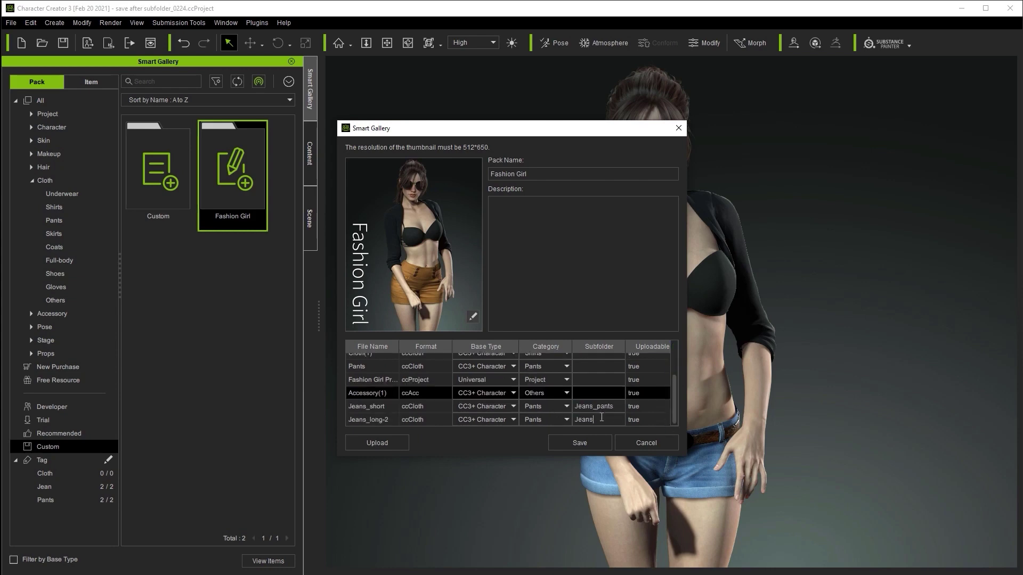
{"action": "left_click", "coordinate": [581, 444]}
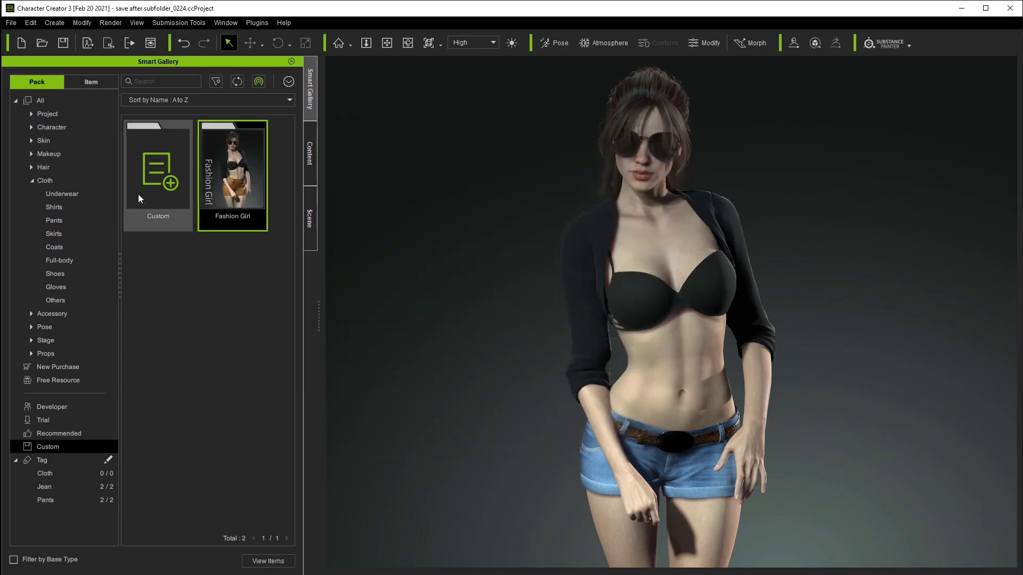
Step: Open the Fashion Girl pack and review Jeans_Pants, Jeans, Pants, then all 9 items
{"action": "double_click", "coordinate": [223, 165]}
{"action": "left_click", "coordinate": [61, 349]}
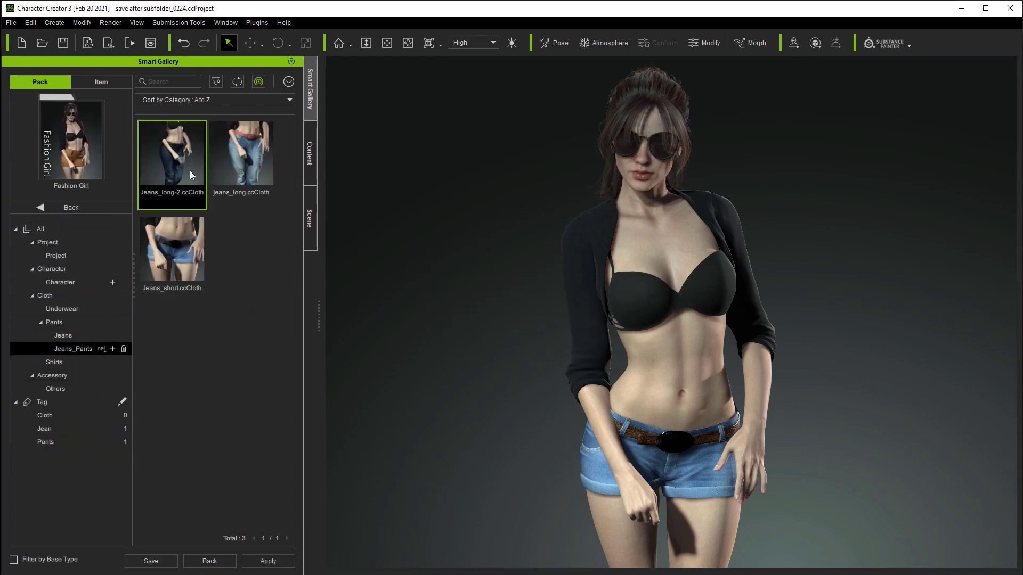
{"action": "left_click", "coordinate": [107, 335]}
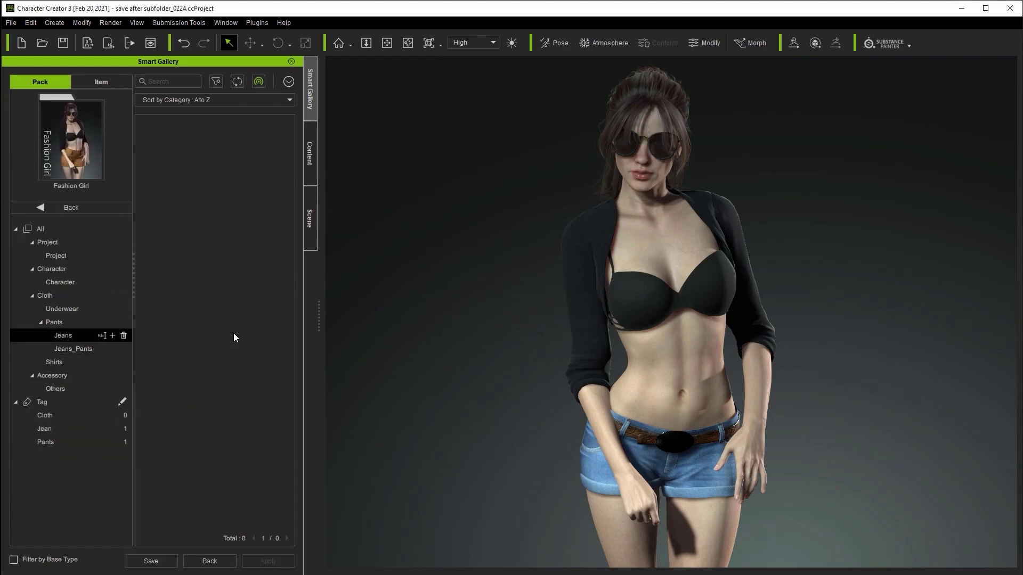
{"action": "left_click", "coordinate": [68, 325]}
{"action": "left_click", "coordinate": [65, 228]}
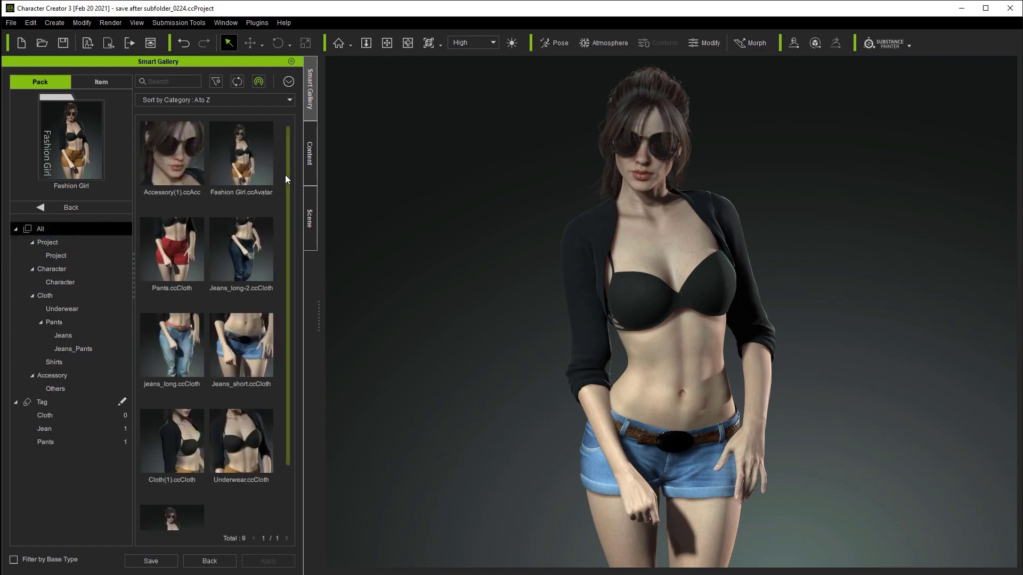
{"action": "mouse_move", "coordinate": [286, 175]}
{"action": "left_mouse_down"}
{"action": "mouse_move", "coordinate": [290, 229]}
{"action": "mouse_move", "coordinate": [287, 170]}
{"action": "left_mouse_up"}
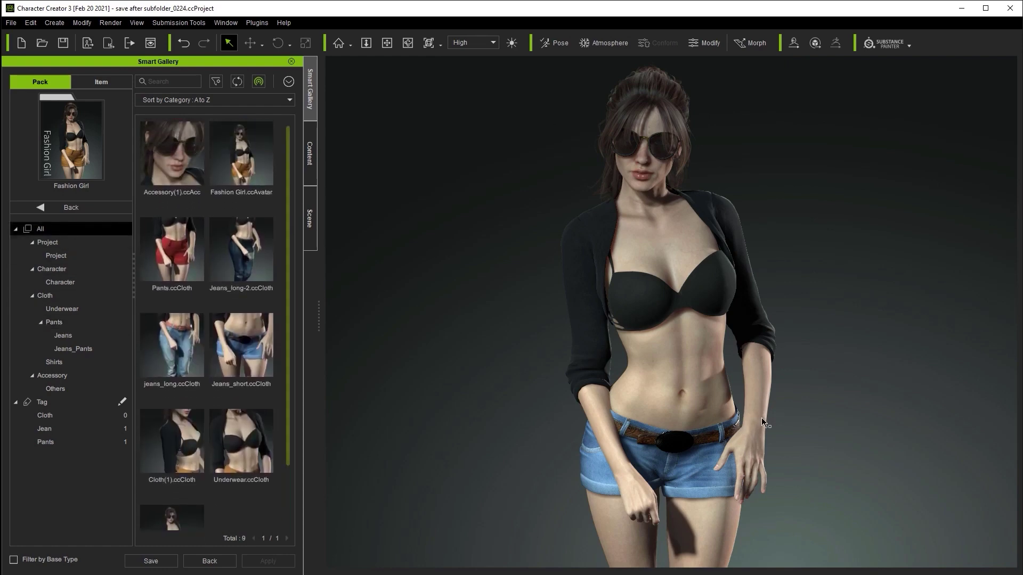